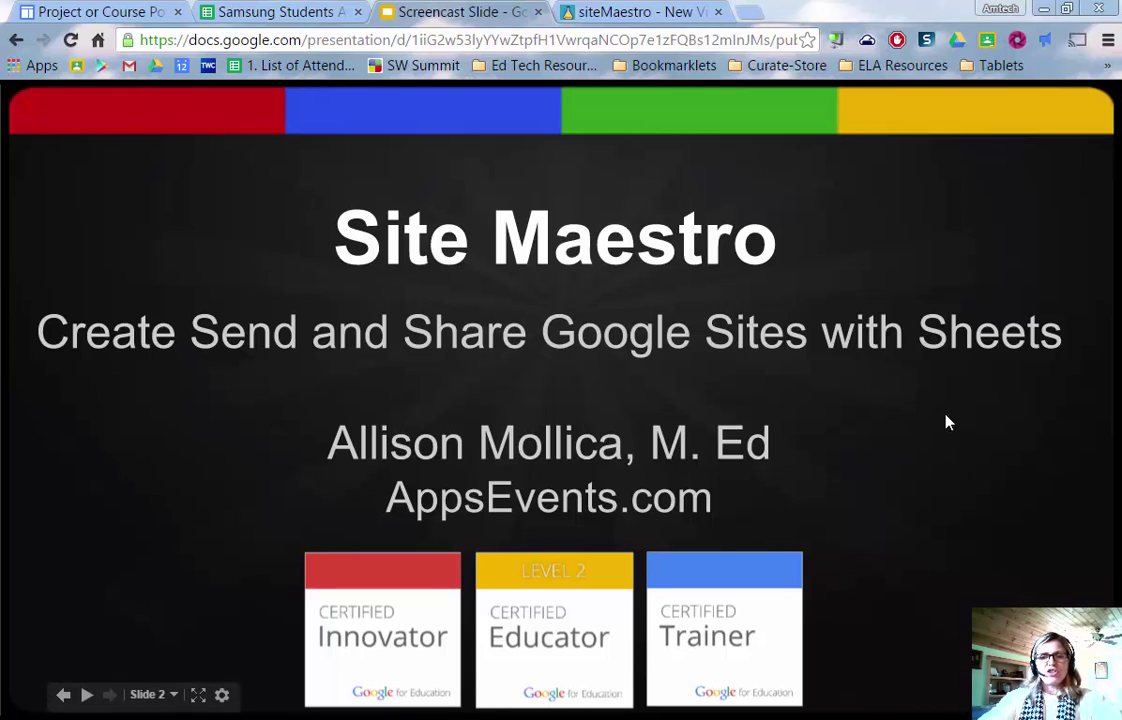
Step: Review the Project or Course Portfolio template site, scrolling from its sections down to the footer and back
{"action": "left_click", "coordinate": [115, 10]}
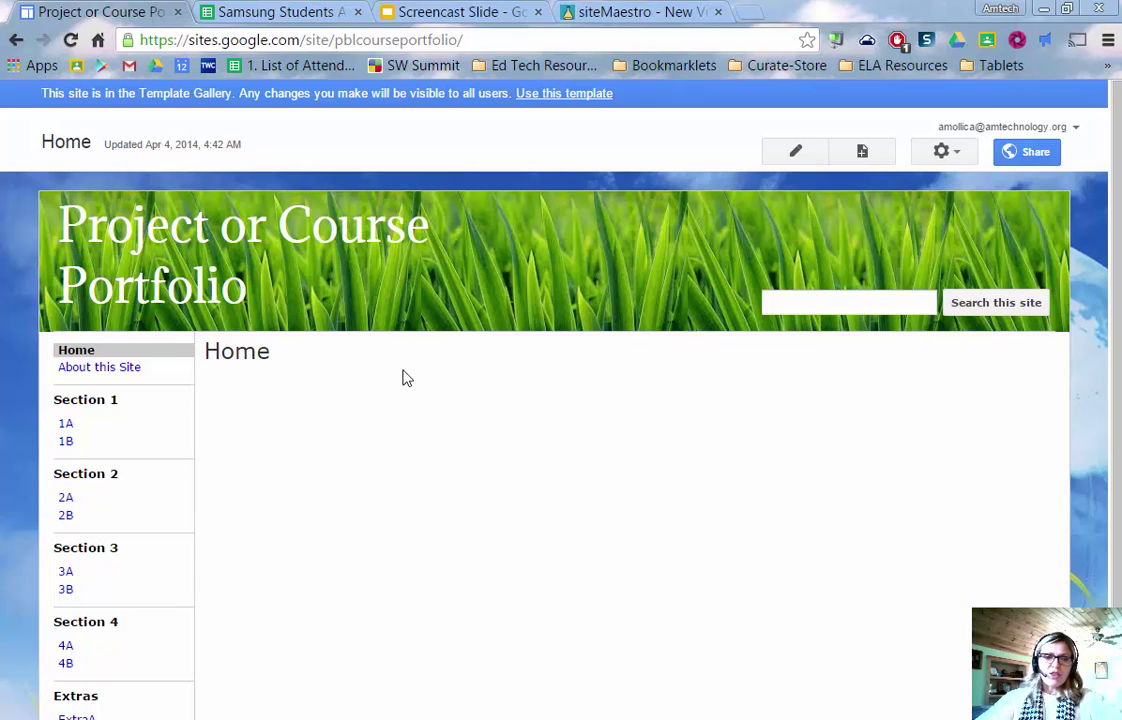
{"action": "scroll", "coordinate": [148, 571], "scroll_direction": "down", "scroll_amount": 1}
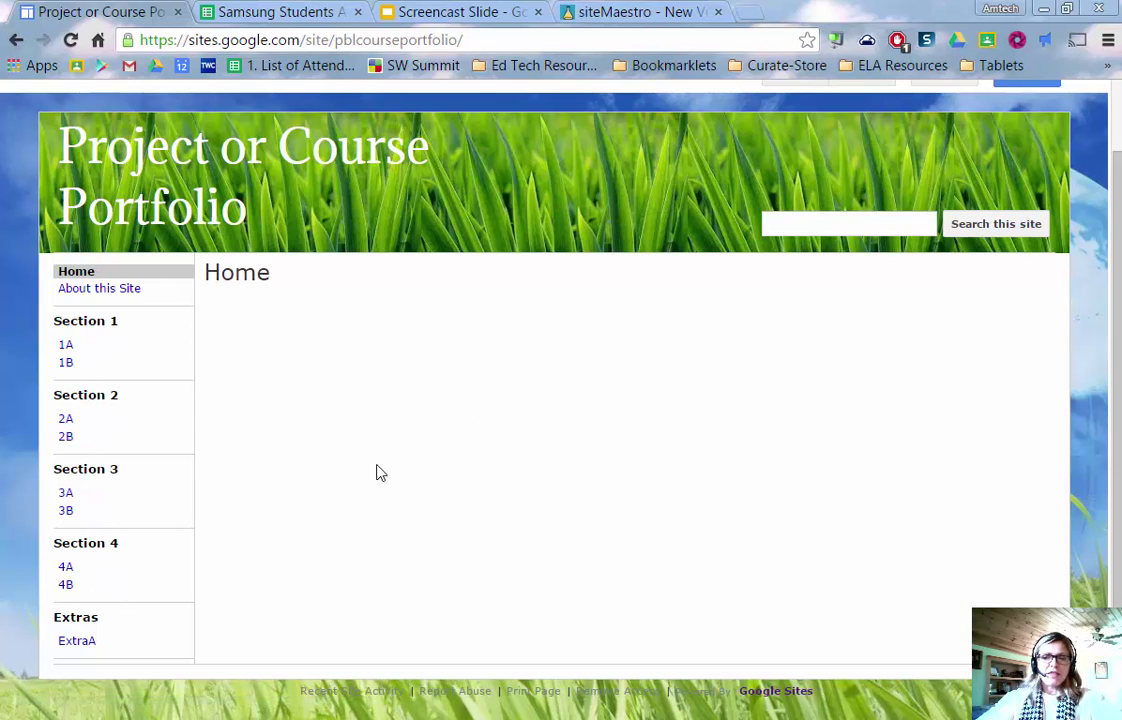
{"action": "scroll", "coordinate": [385, 470], "scroll_direction": "up", "scroll_amount": 2}
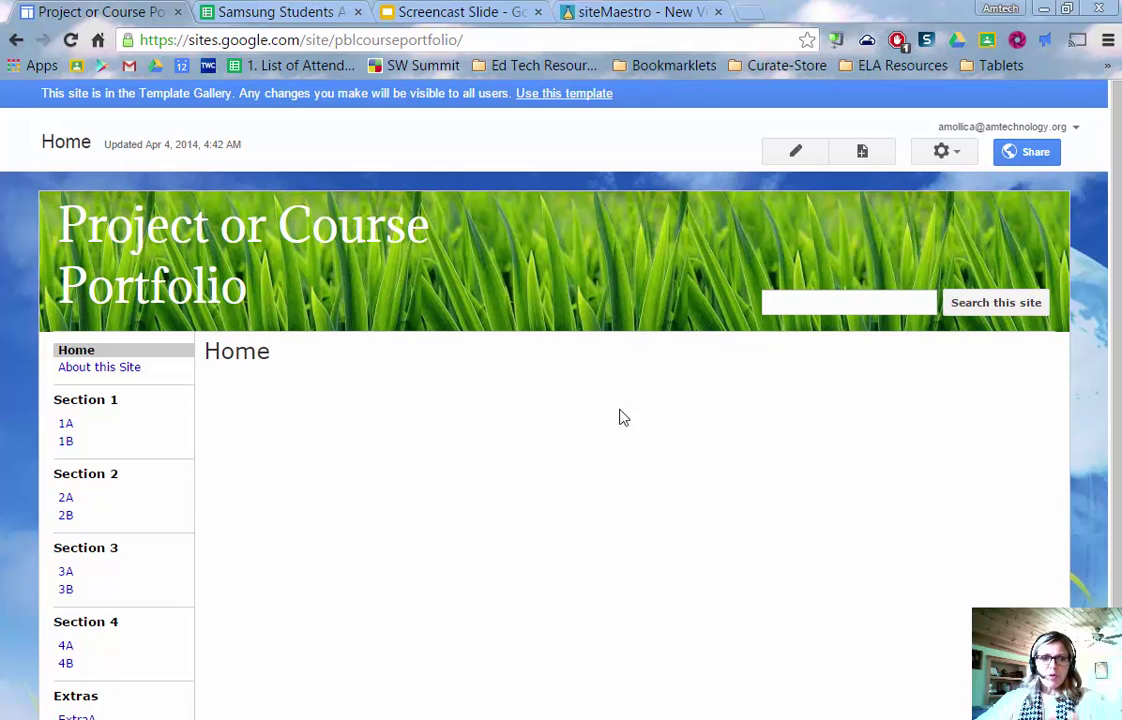
Step: Create a new blank spreadsheet, then check Sheet1 and New Roster in the Samsung Students logins file
{"action": "left_click", "coordinate": [248, 13]}
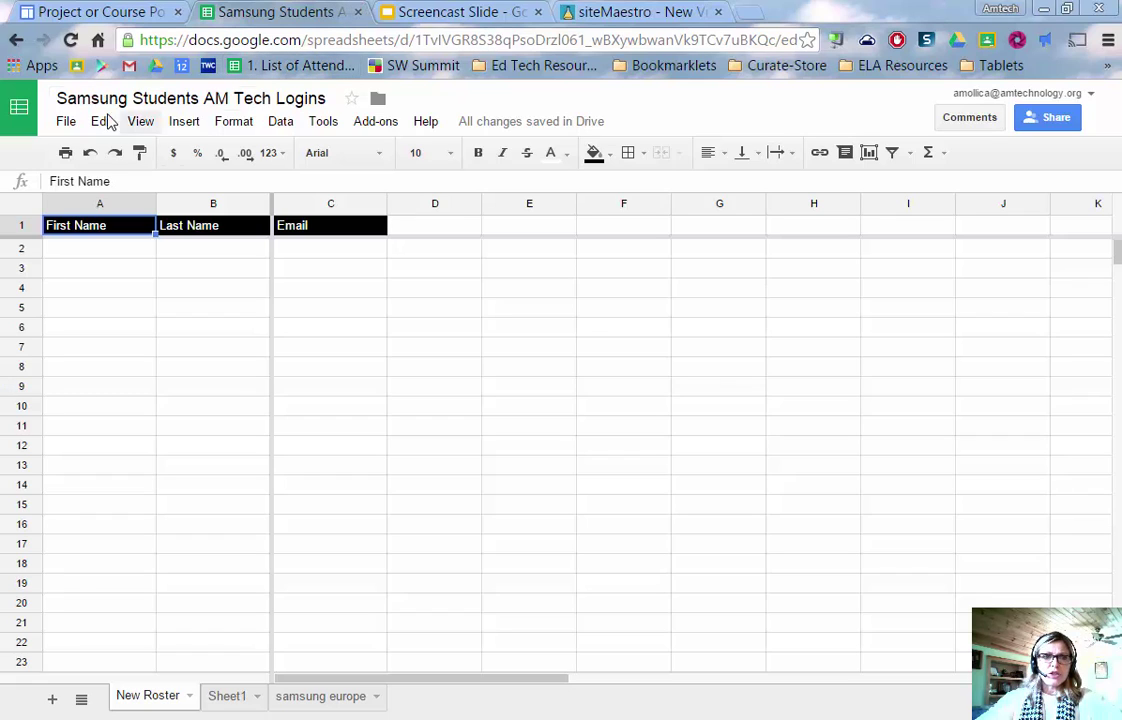
{"action": "left_click", "coordinate": [66, 121]}
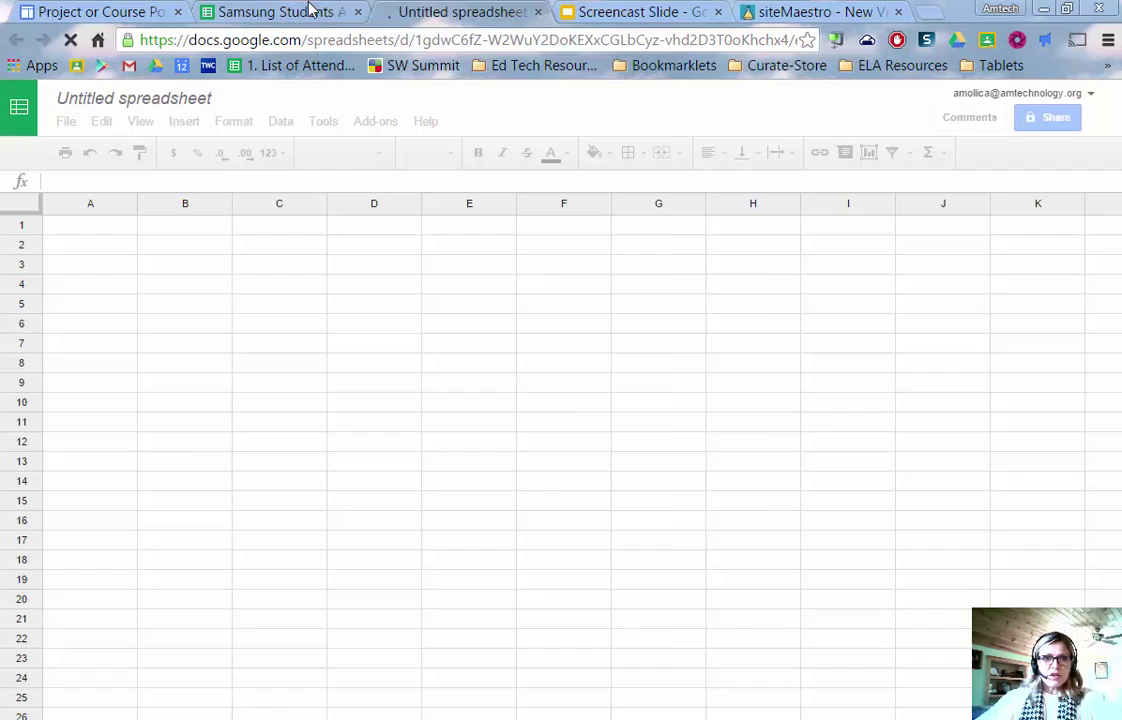
{"action": "left_click", "coordinate": [274, 8]}
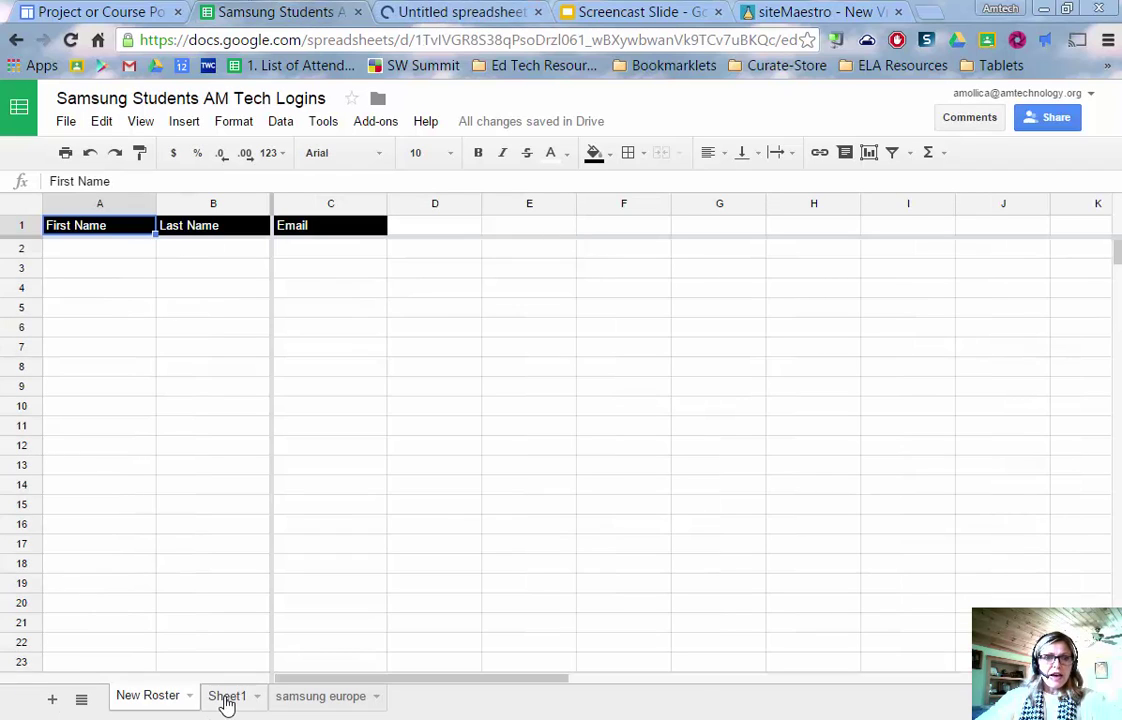
{"action": "key", "text": "ctrl+shift+Page_Down"}
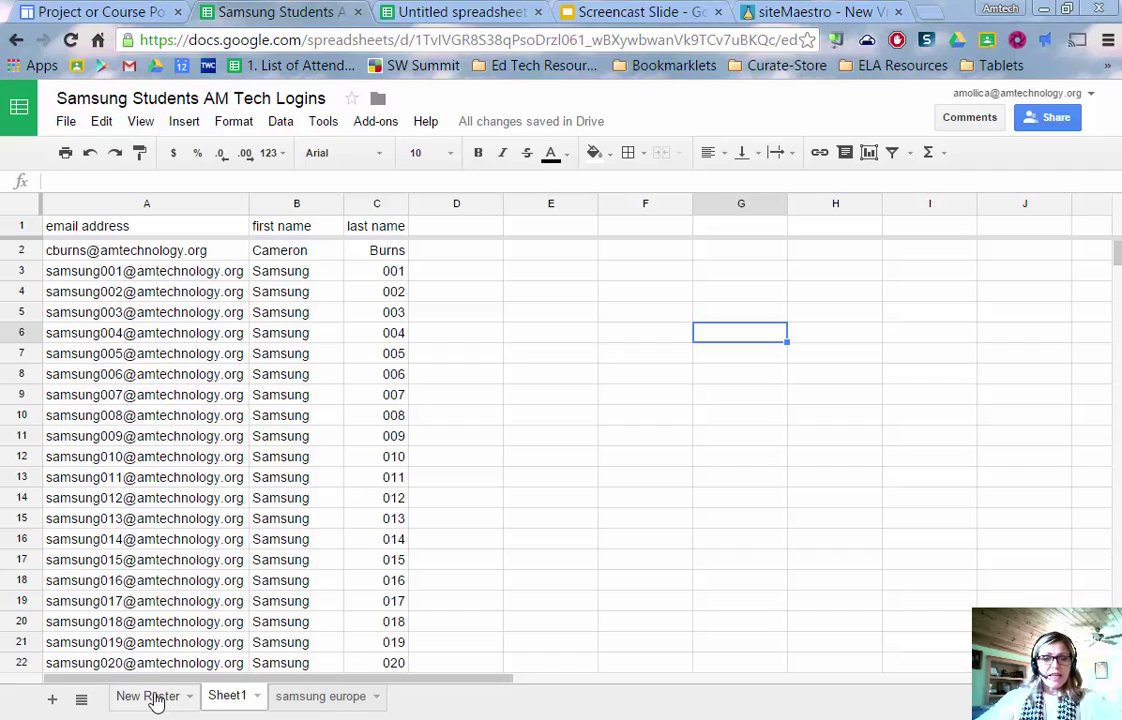
{"action": "key", "text": "ctrl+shift+Page_Up"}
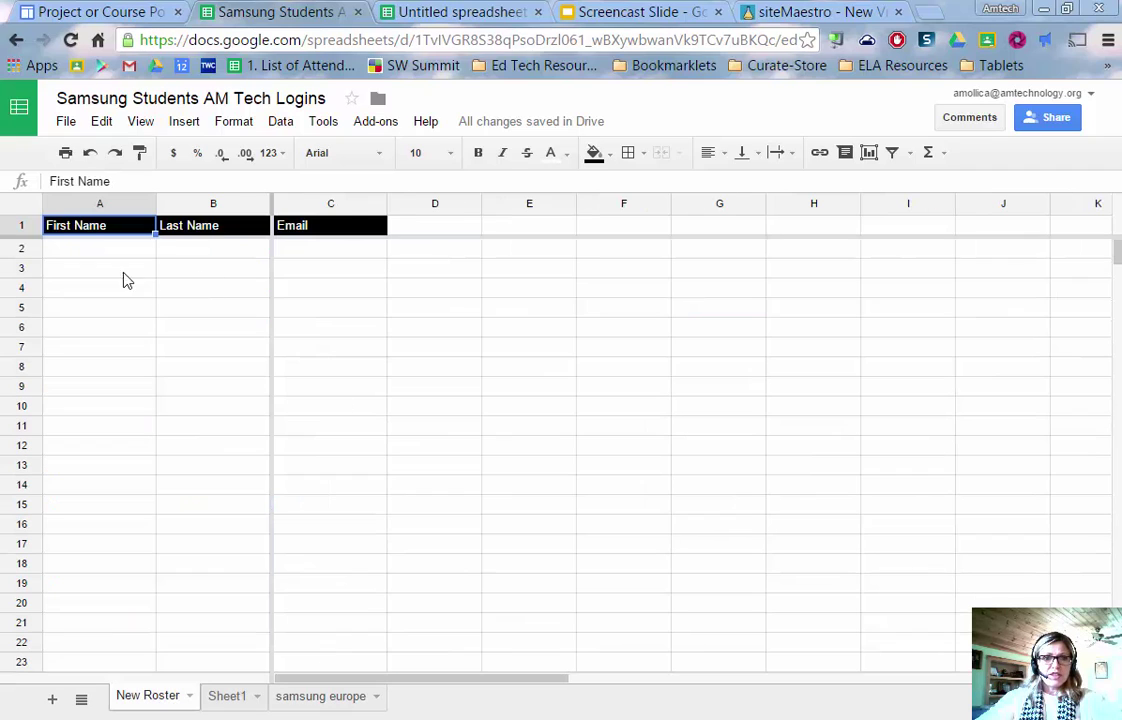
{"action": "mouse_move", "coordinate": [92, 236]}
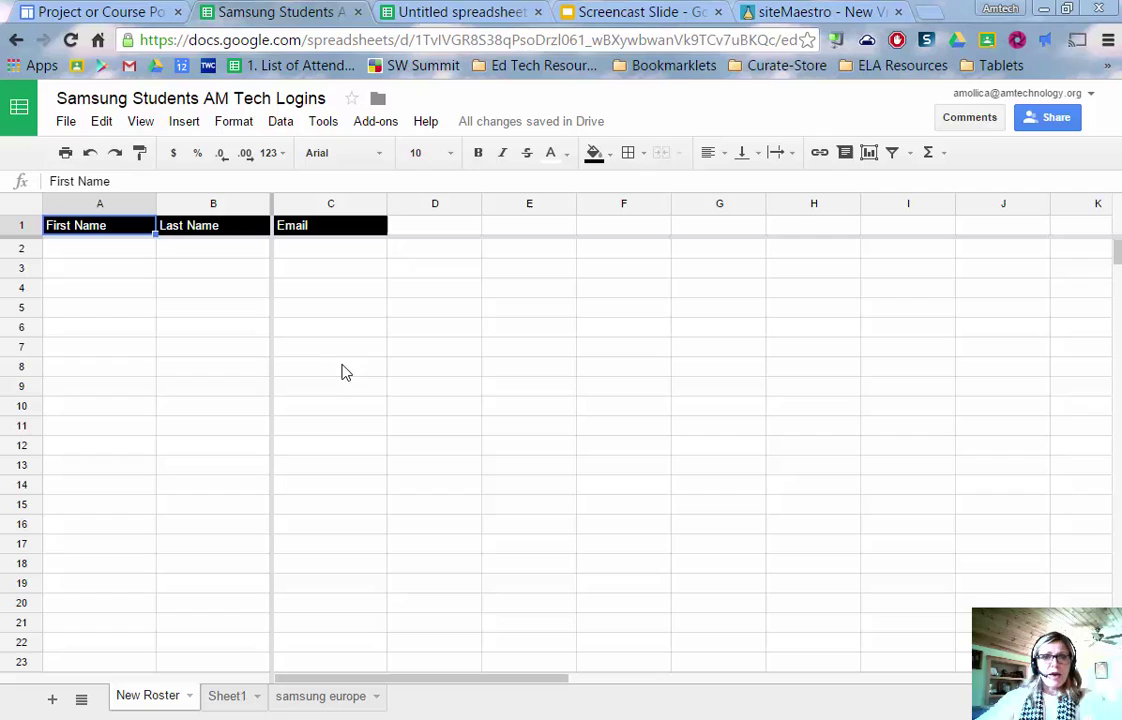
Step: Replace the untitled spreadsheet's title with 'Portfolio Spreadsheet'
{"action": "left_click", "coordinate": [496, 9]}
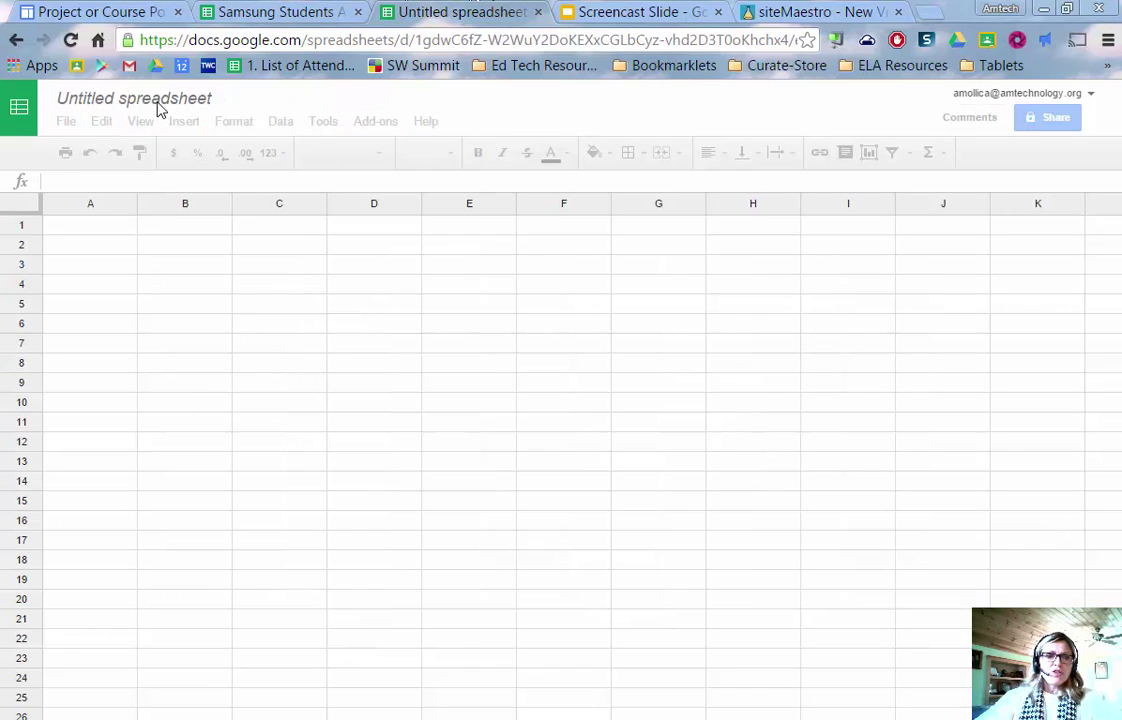
{"action": "left_click", "coordinate": [183, 100]}
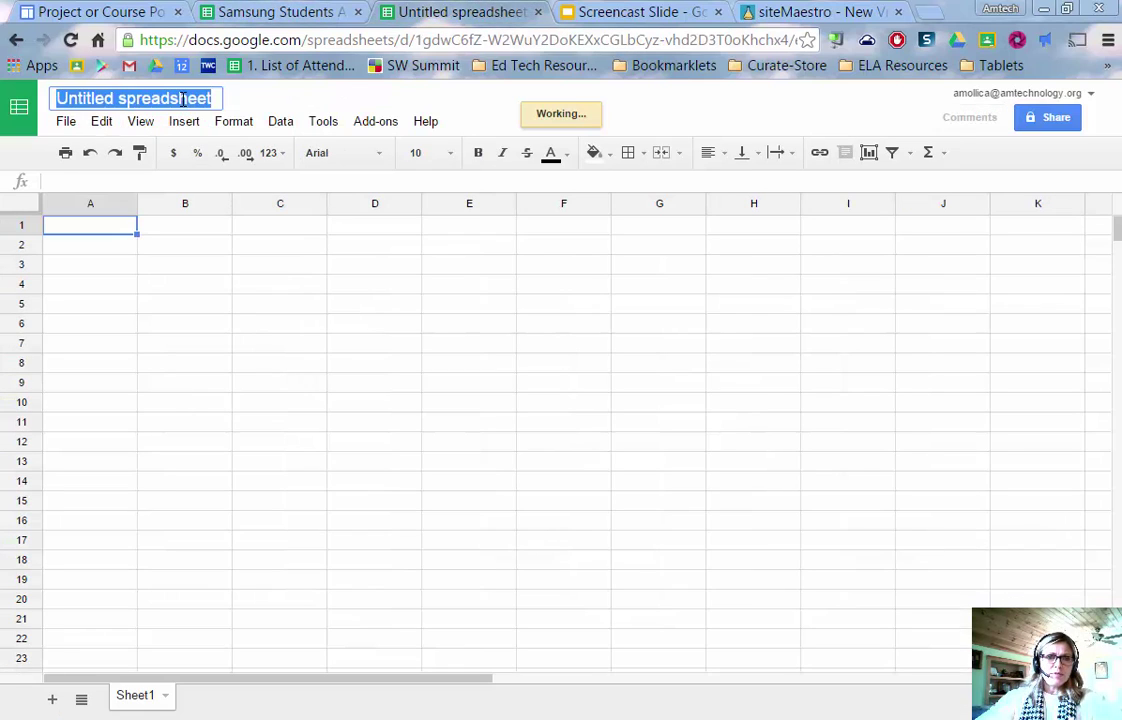
{"action": "double_click", "coordinate": [183, 99]}
{"action": "triple_click", "coordinate": [183, 99]}
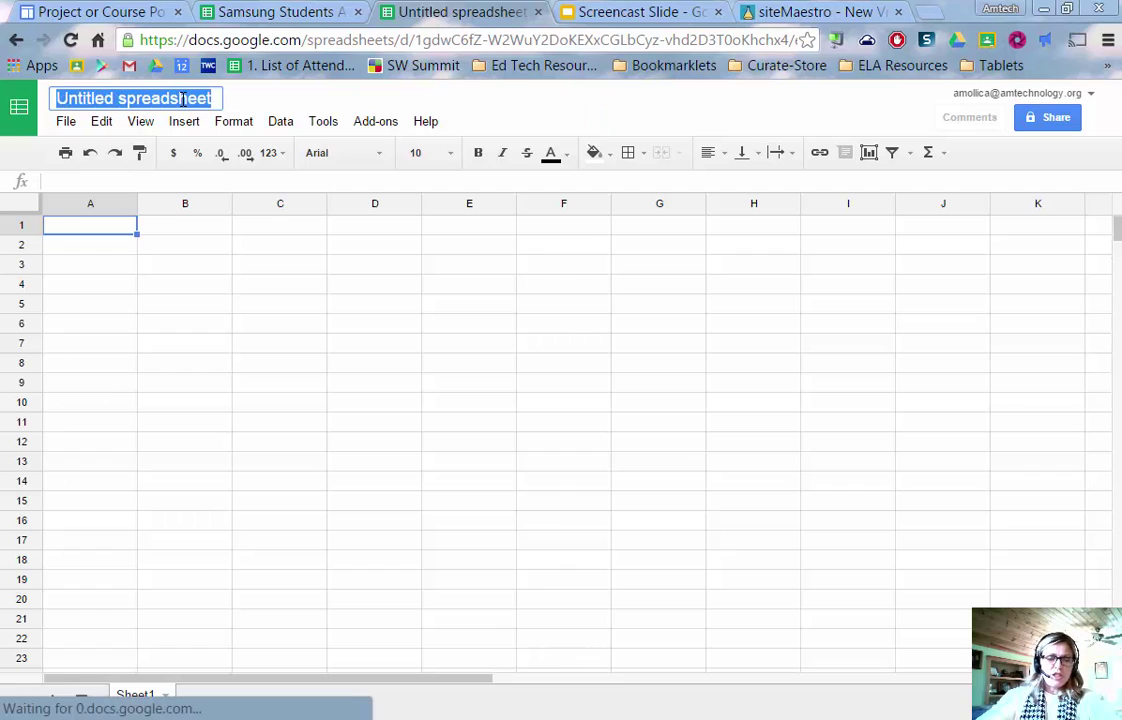
{"action": "key", "text": "BackSpace"}
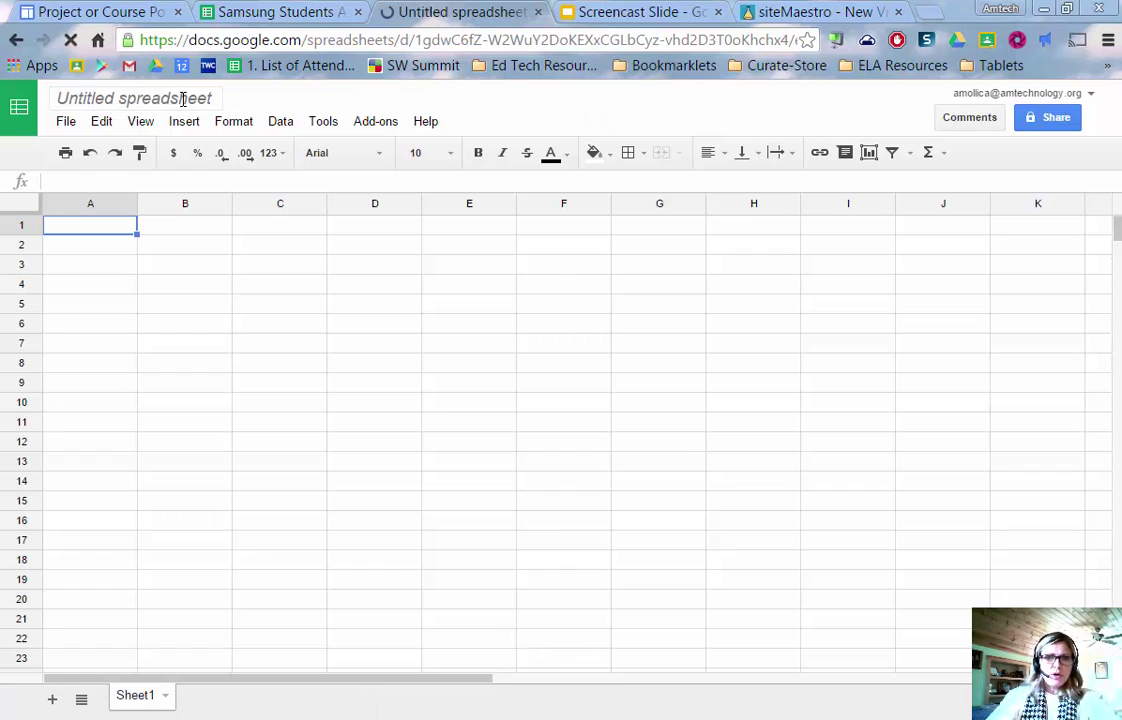
{"action": "left_click", "coordinate": [122, 90]}
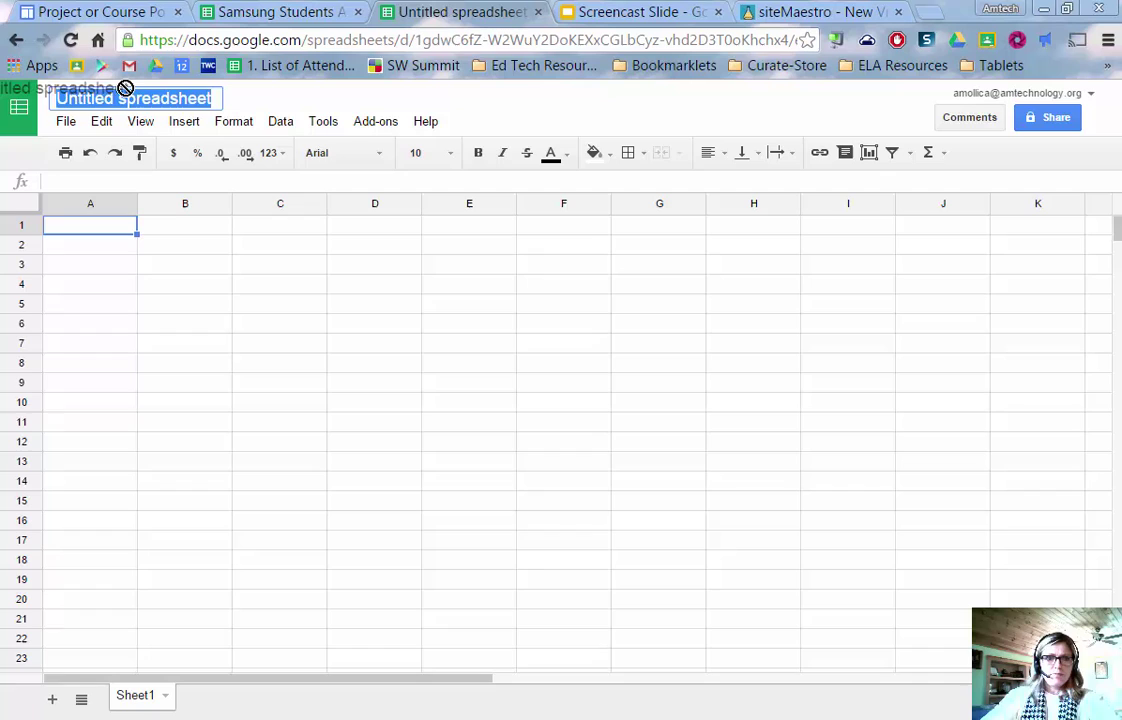
{"action": "type", "text": "Port"}
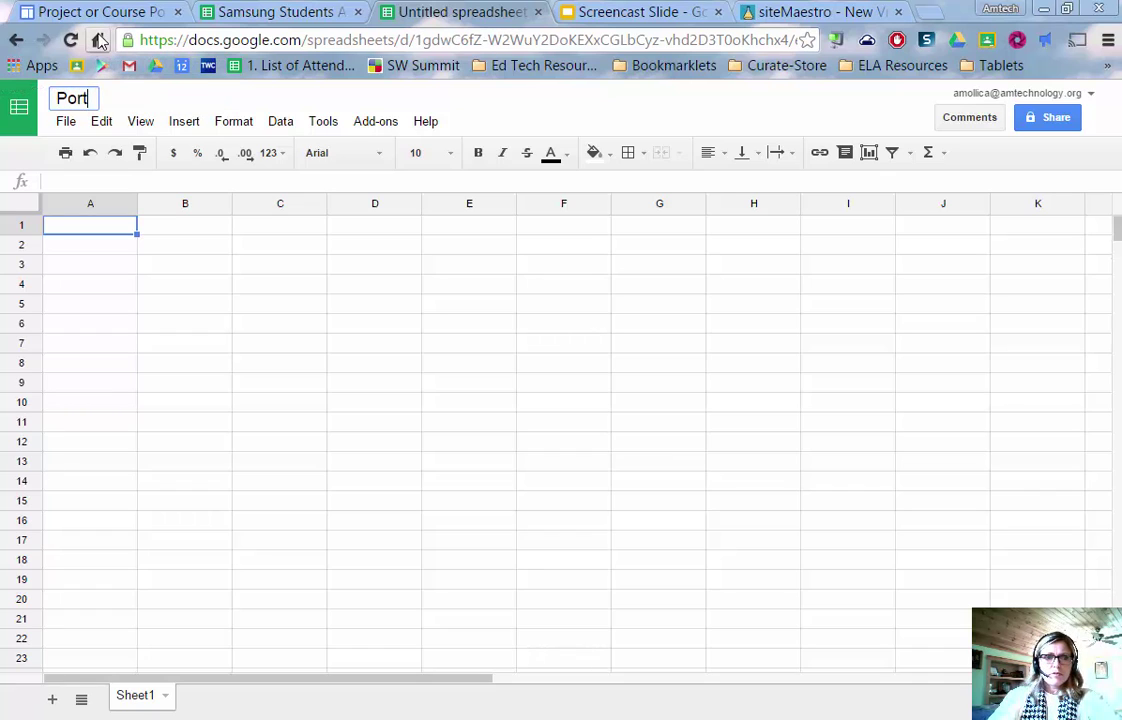
{"action": "type", "text": "folio sp"}
{"action": "key", "text": "BackSpace"}
{"action": "key", "text": "BackSpace"}
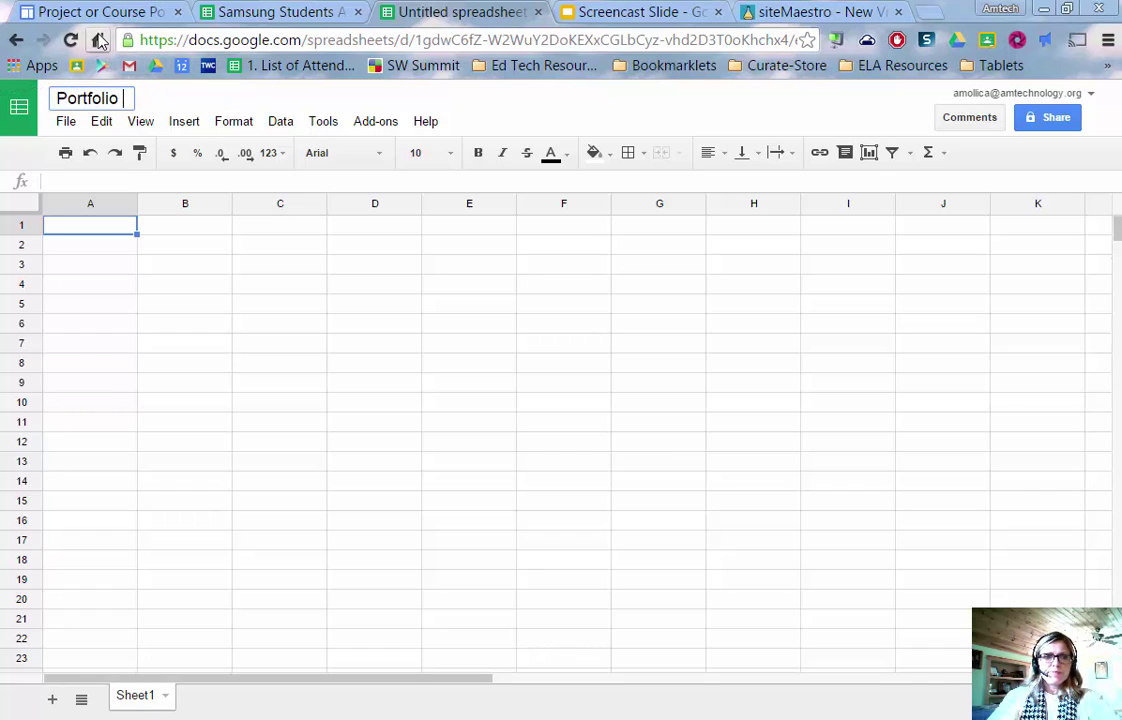
{"action": "type", "text": "Spreads"}
{"action": "type", "text": "heet"}
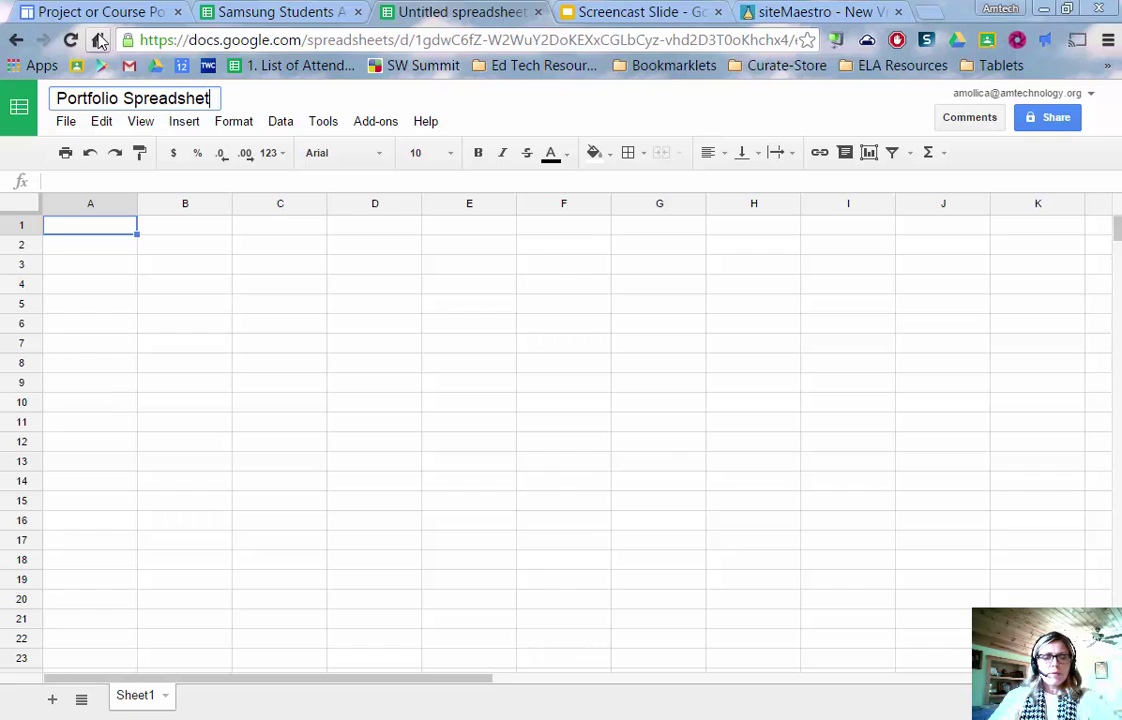
{"action": "key", "text": "Return"}
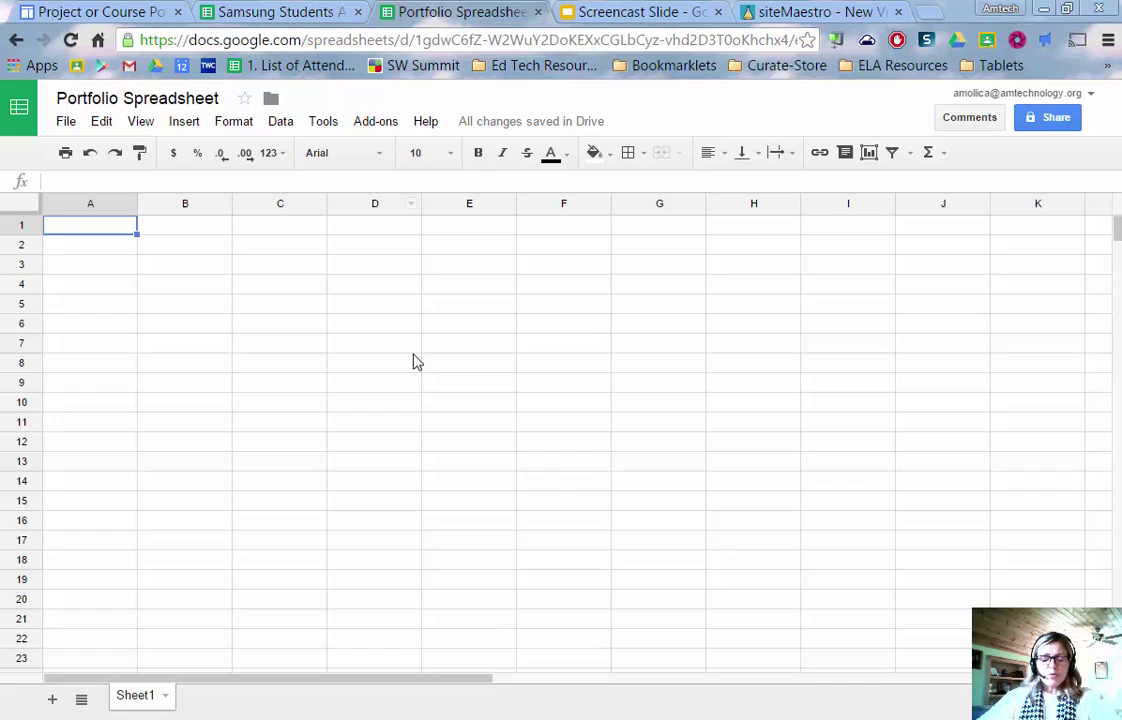
Step: Search the add-on store for 'Site', then find siteMaestro under the installed Add-ons menu
{"action": "left_click", "coordinate": [383, 123]}
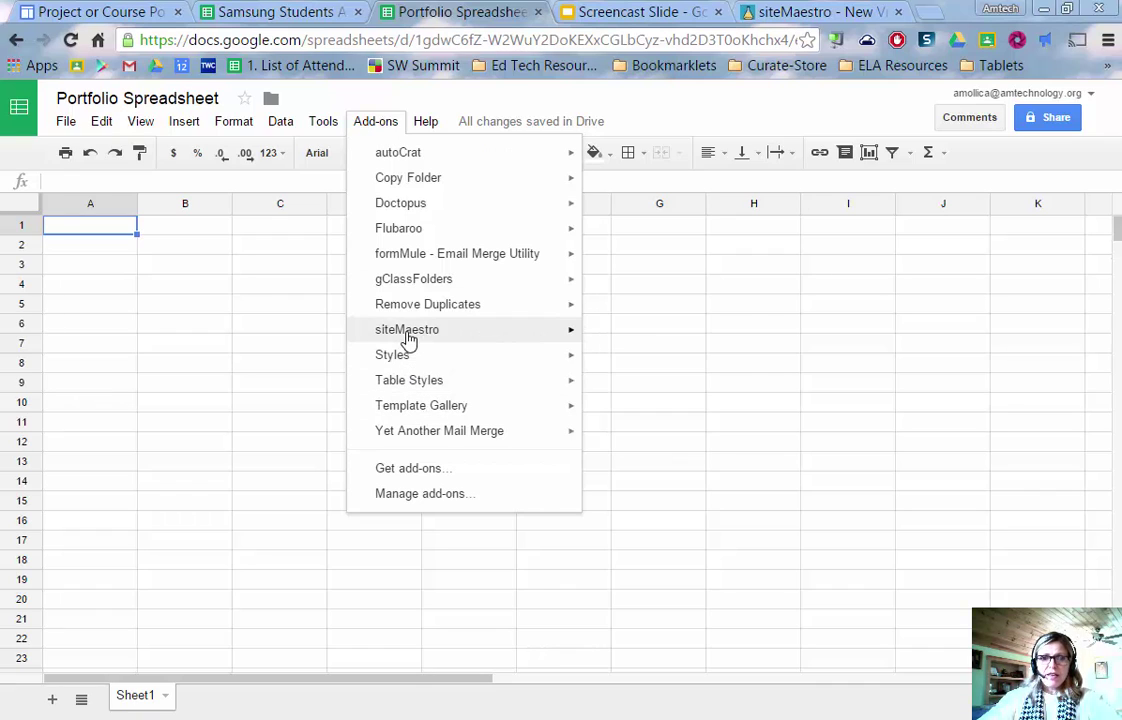
{"action": "left_click", "coordinate": [406, 470]}
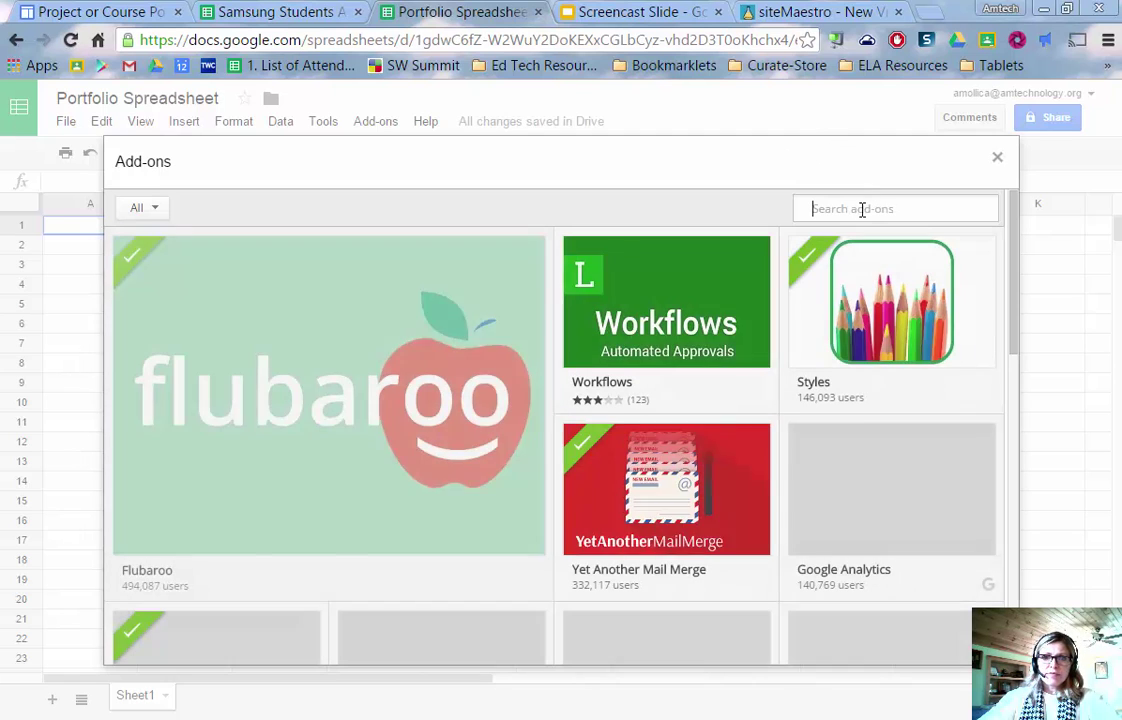
{"action": "left_click", "coordinate": [847, 208]}
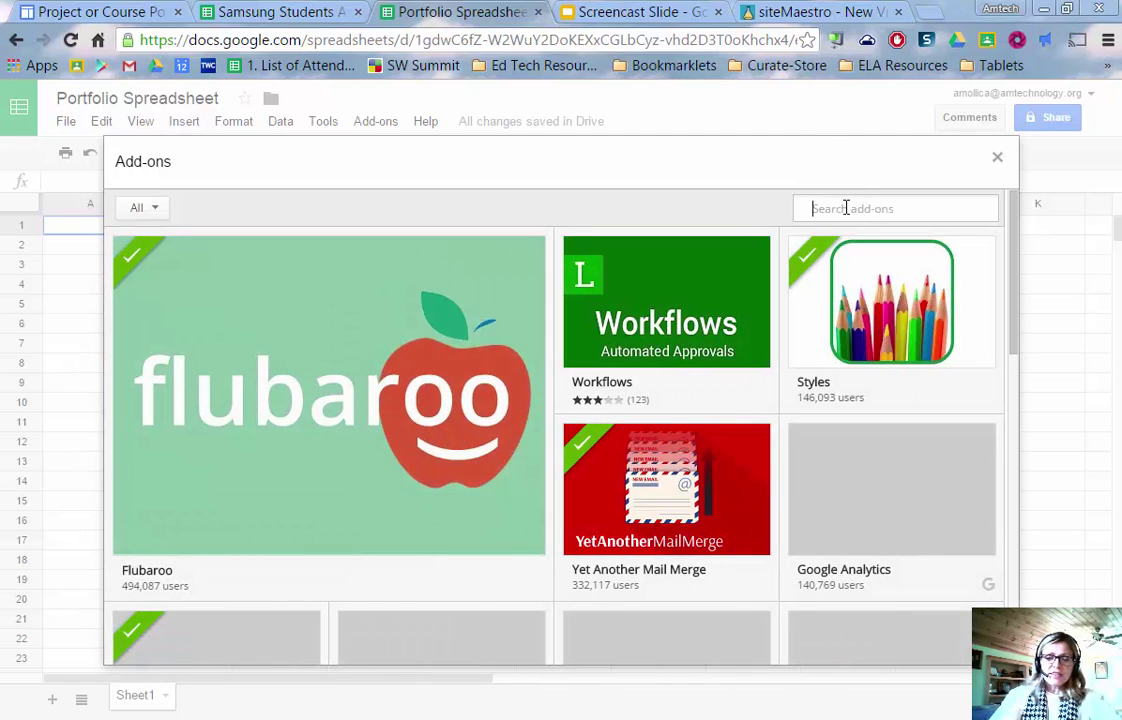
{"action": "type", "text": "Sl"}
{"action": "type", "text": "te"}
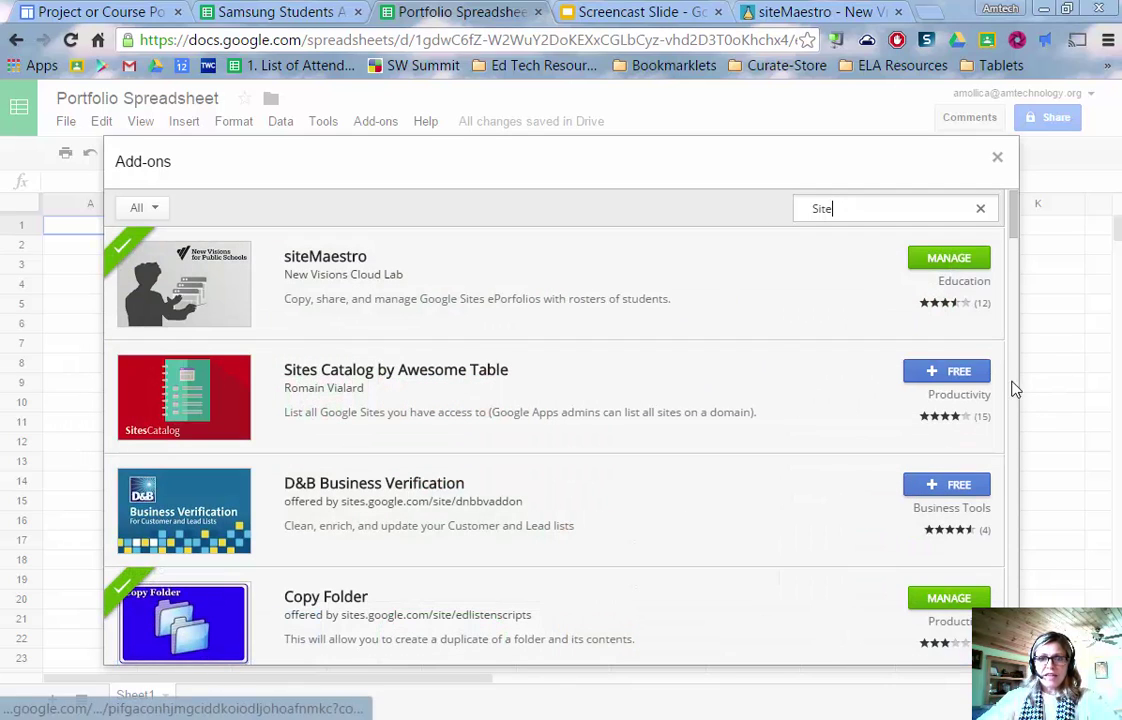
{"action": "left_click", "coordinate": [997, 157]}
{"action": "left_click", "coordinate": [375, 122]}
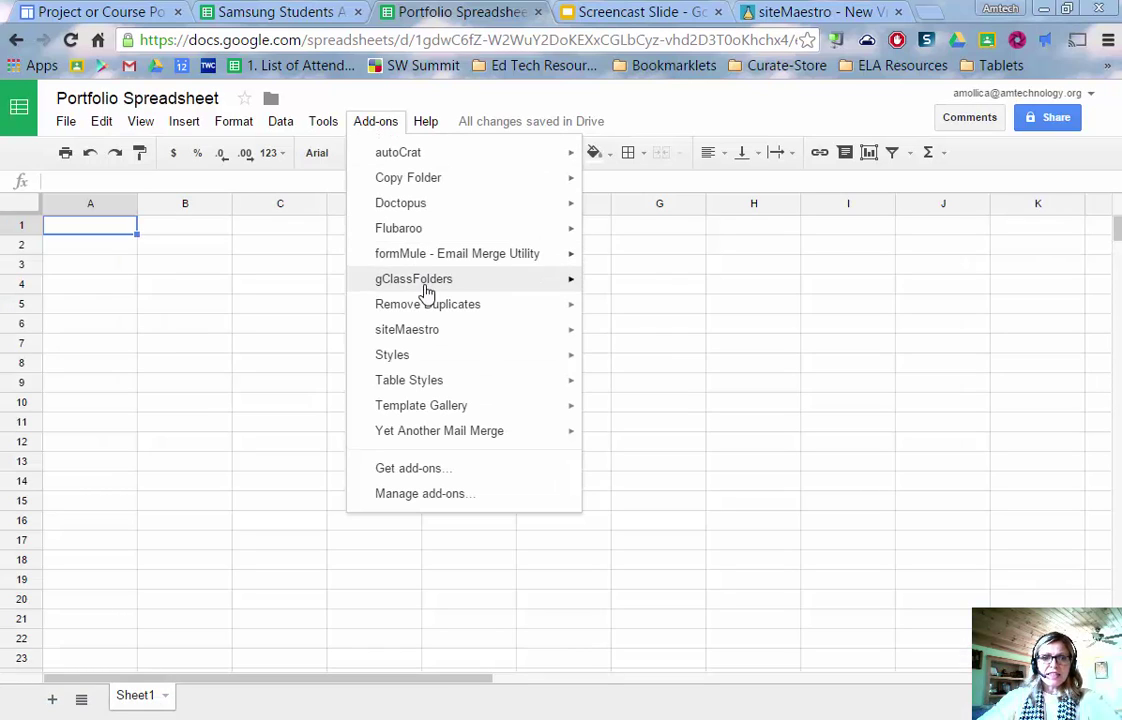
{"action": "mouse_move", "coordinate": [420, 338]}
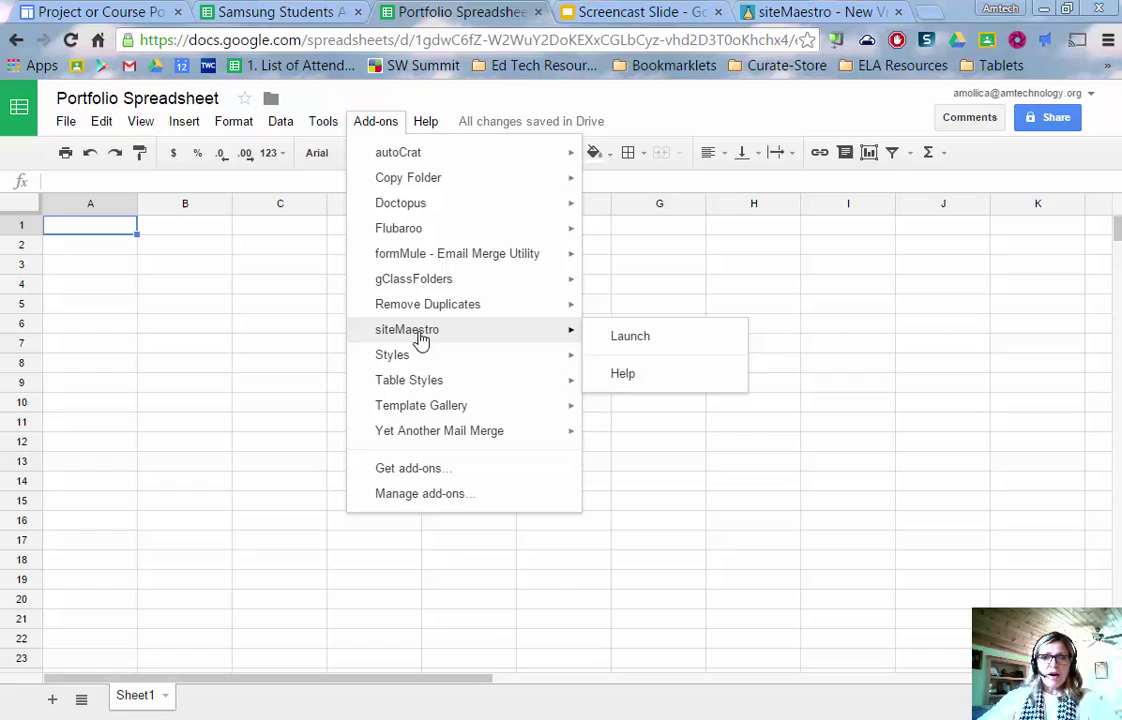
Step: Launch siteMaestro, pick '--Create new roster', and create the New Roster sheet
{"action": "left_click", "coordinate": [622, 340]}
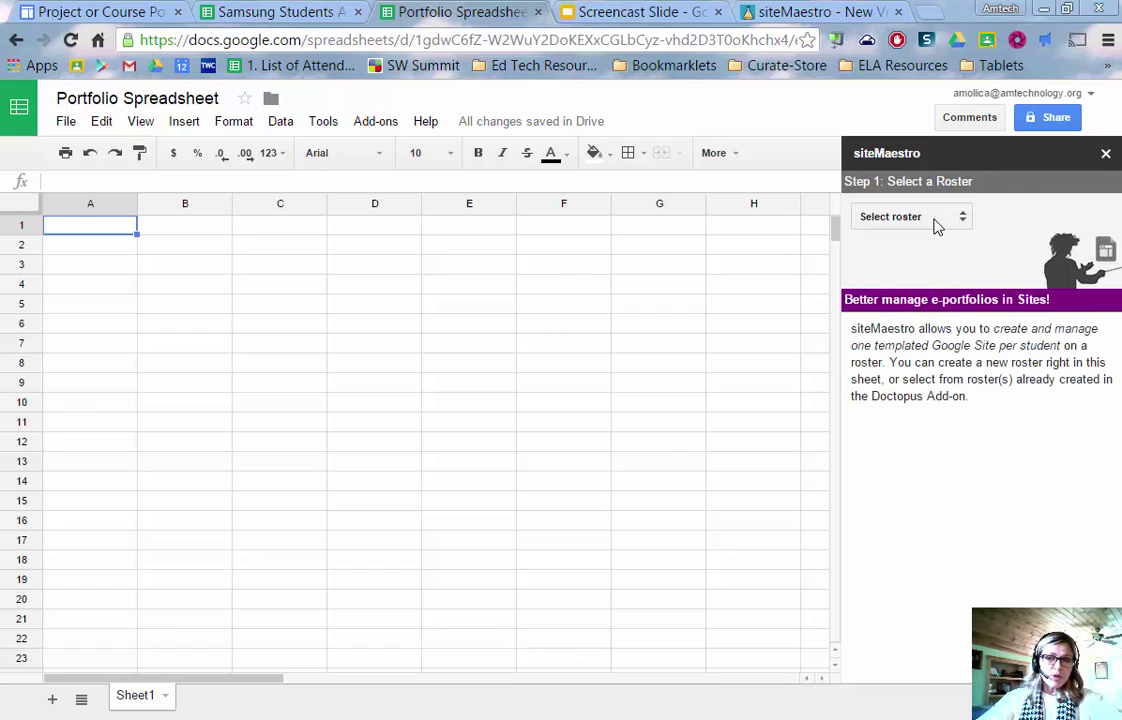
{"action": "left_click", "coordinate": [931, 222]}
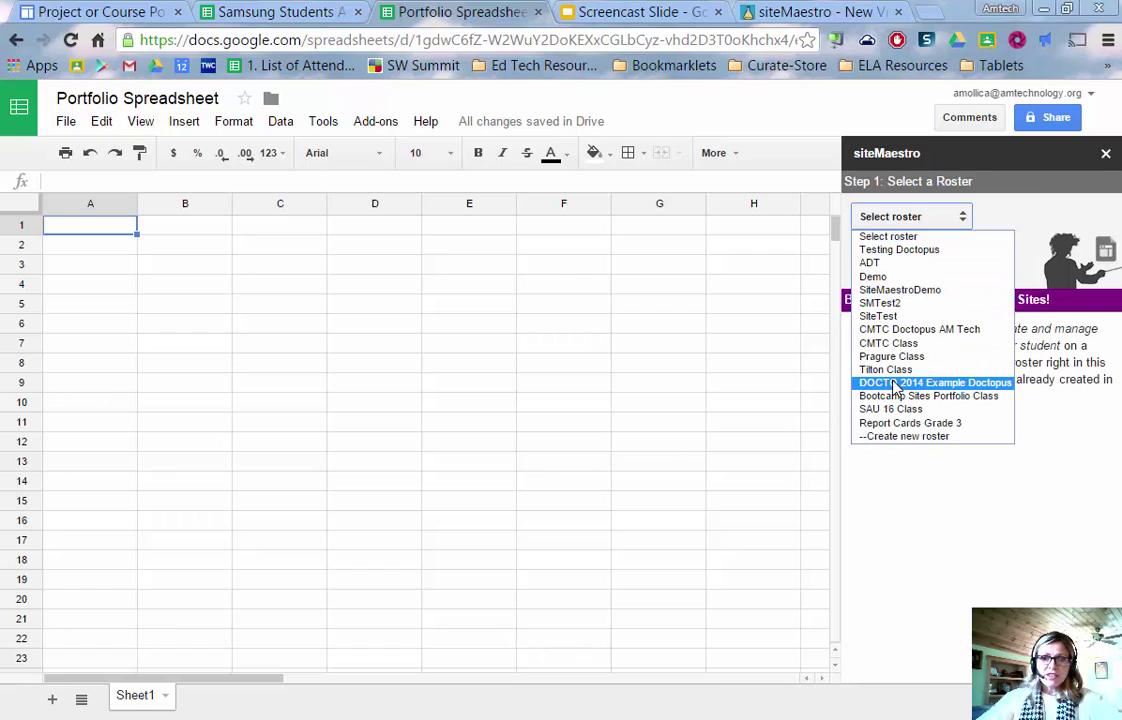
{"action": "left_click", "coordinate": [913, 440]}
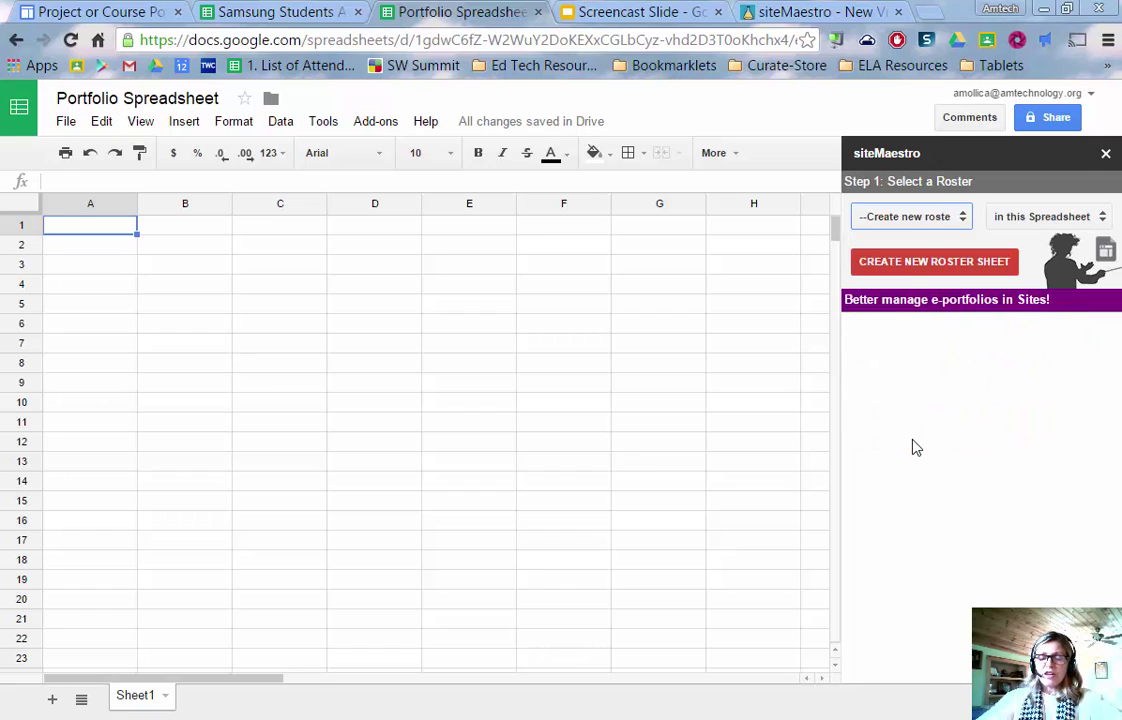
{"action": "left_click", "coordinate": [912, 265]}
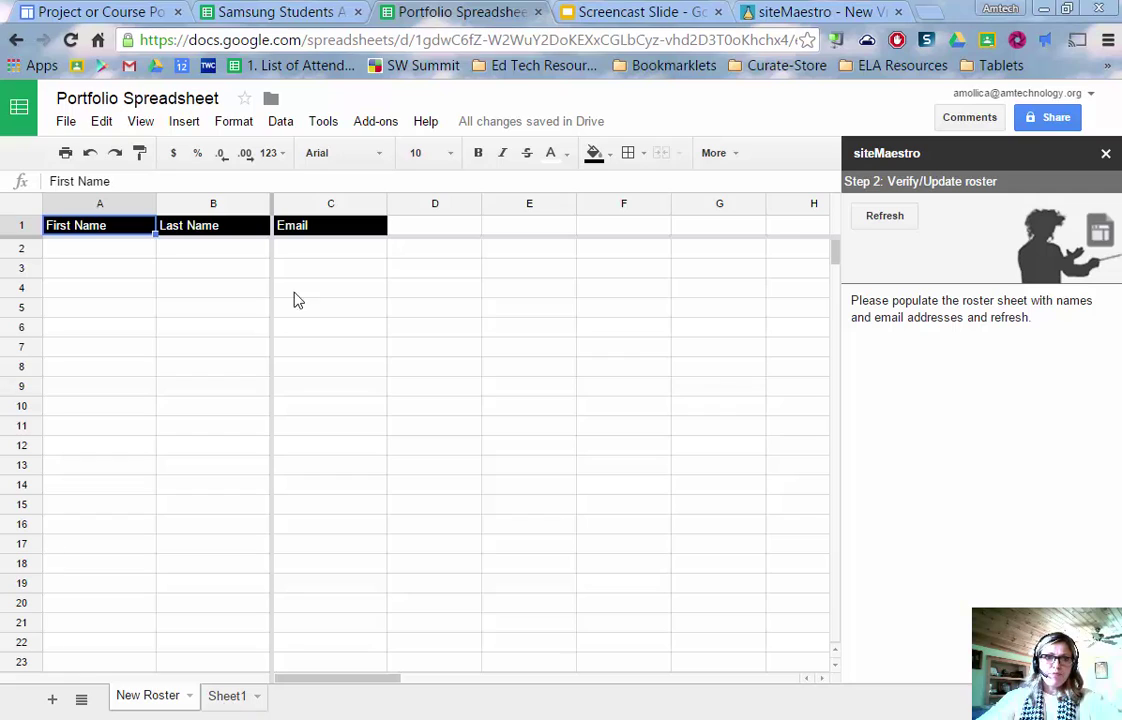
Step: Copy the first and last names in B2:C7 from the logins Sheet1 for New Roster cell A2
{"action": "left_click", "coordinate": [272, 10]}
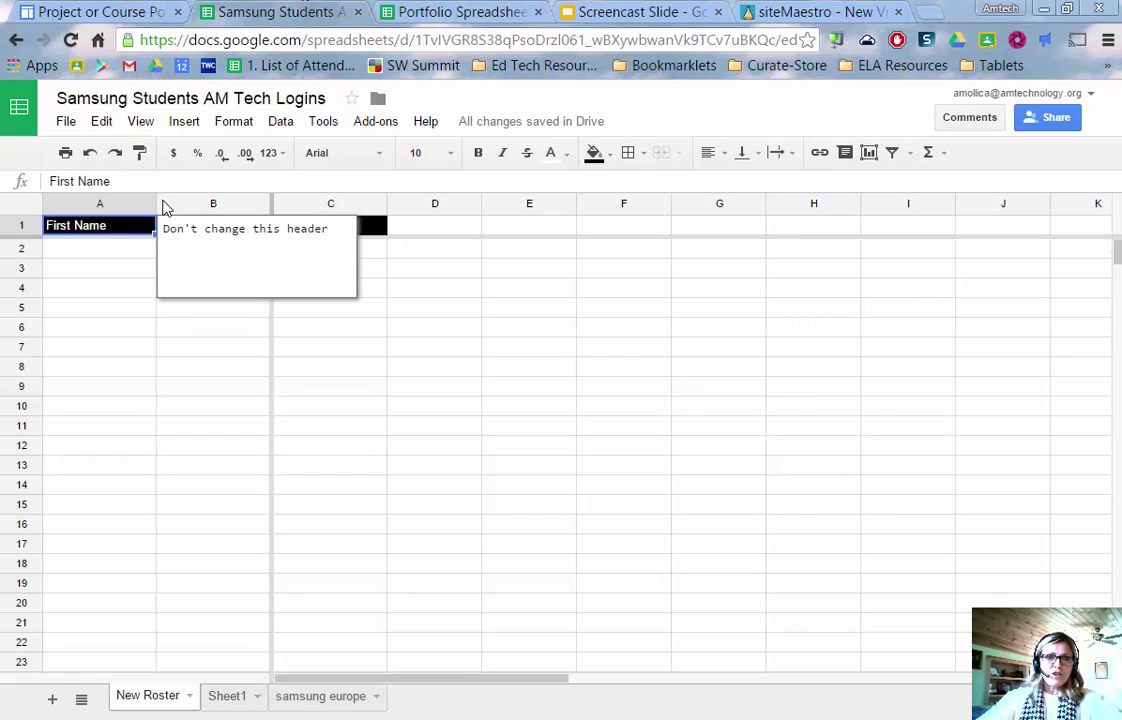
{"action": "left_click", "coordinate": [228, 697]}
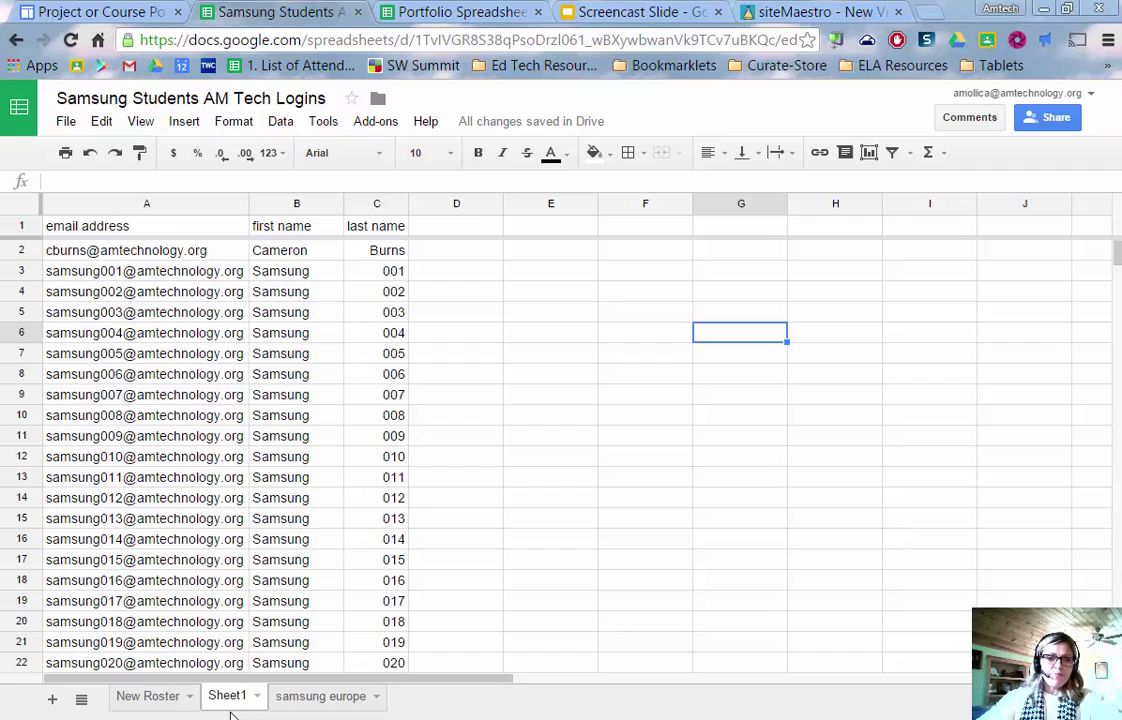
{"action": "left_click_drag", "start_coordinate": [293, 252], "coordinate": [397, 353]}
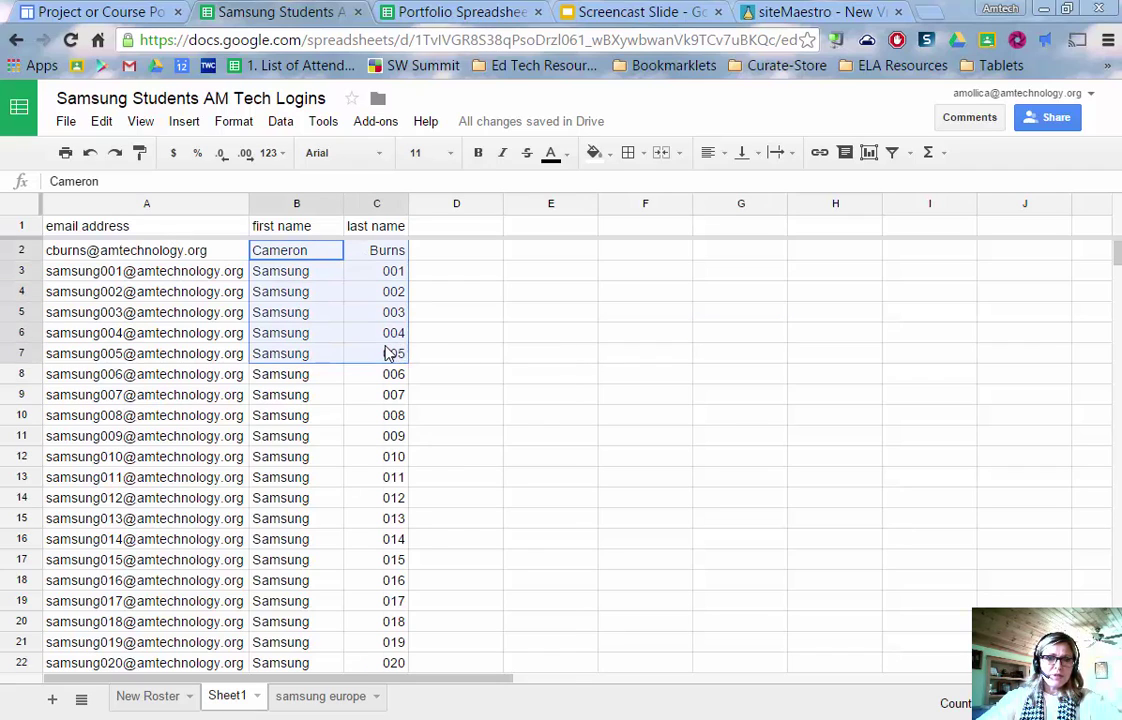
{"action": "right_click", "coordinate": [397, 352]}
{"action": "left_click", "coordinate": [415, 390]}
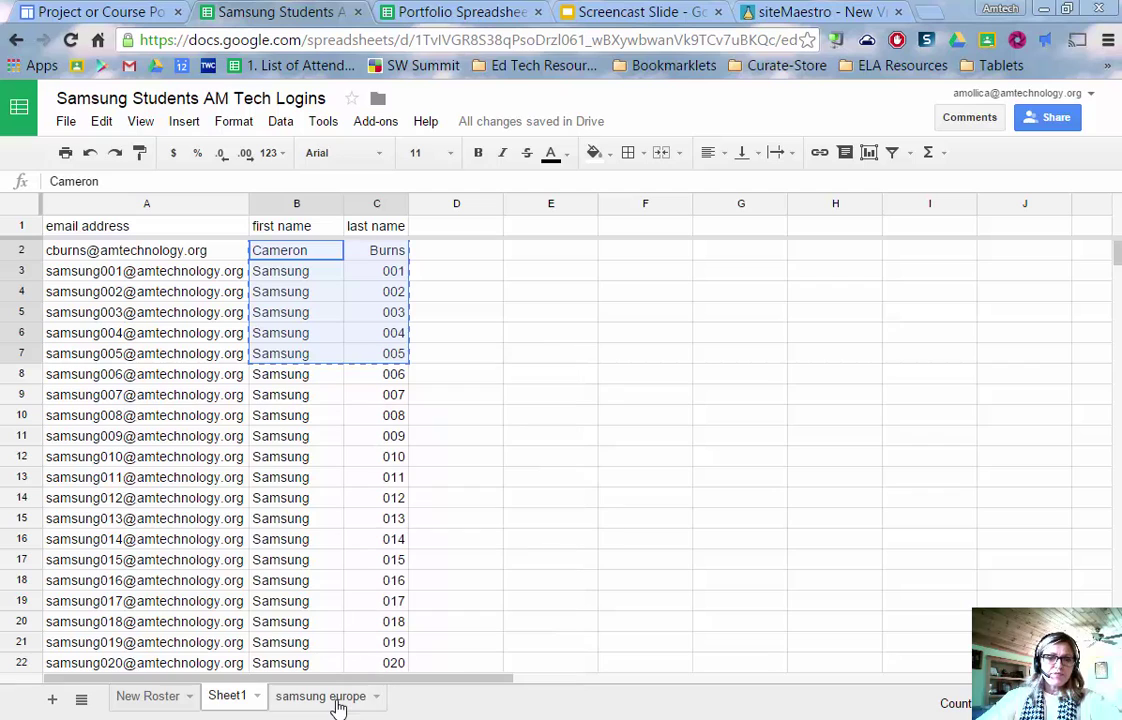
{"action": "left_click", "coordinate": [287, 697]}
{"action": "left_click", "coordinate": [460, 11]}
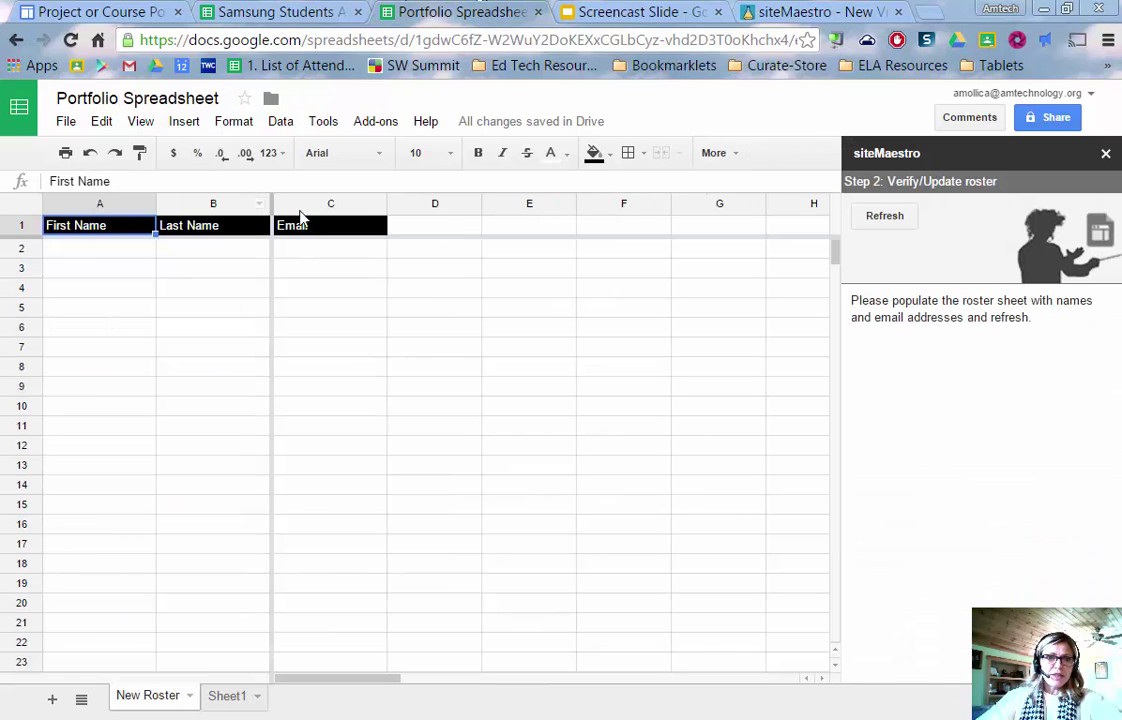
{"action": "left_click", "coordinate": [120, 258]}
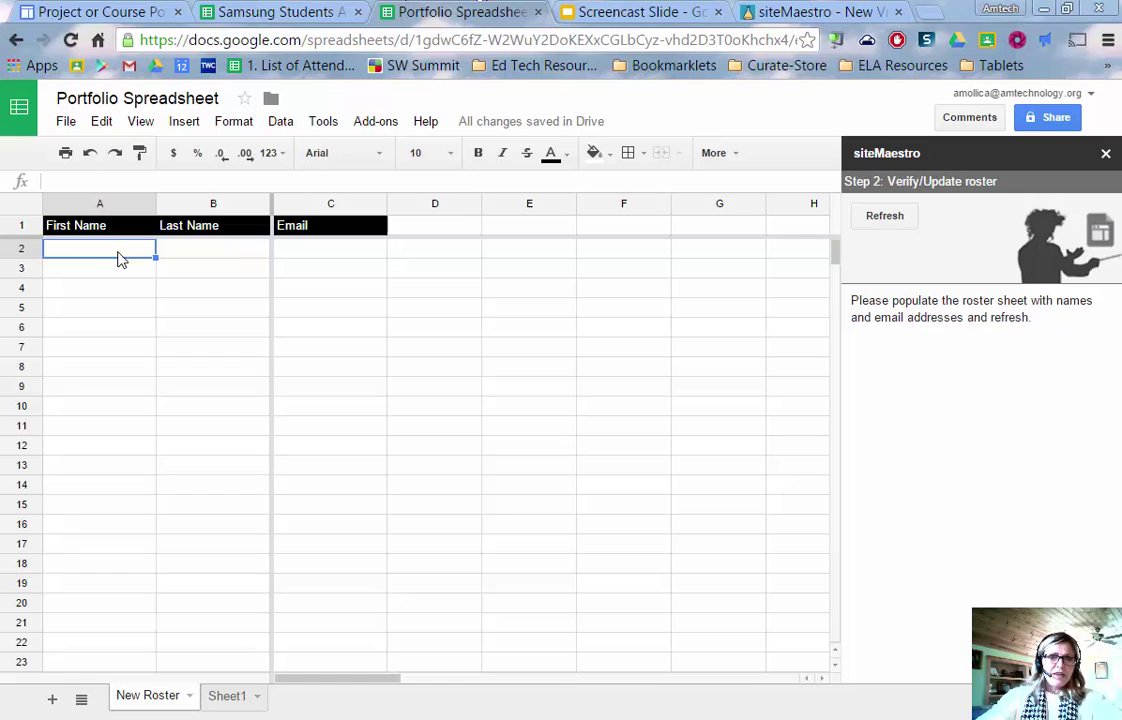
Step: Copy emails A2:A7 from Sheet1 into New Roster C2:C7 and widen the Email column
{"action": "left_click", "coordinate": [263, 10]}
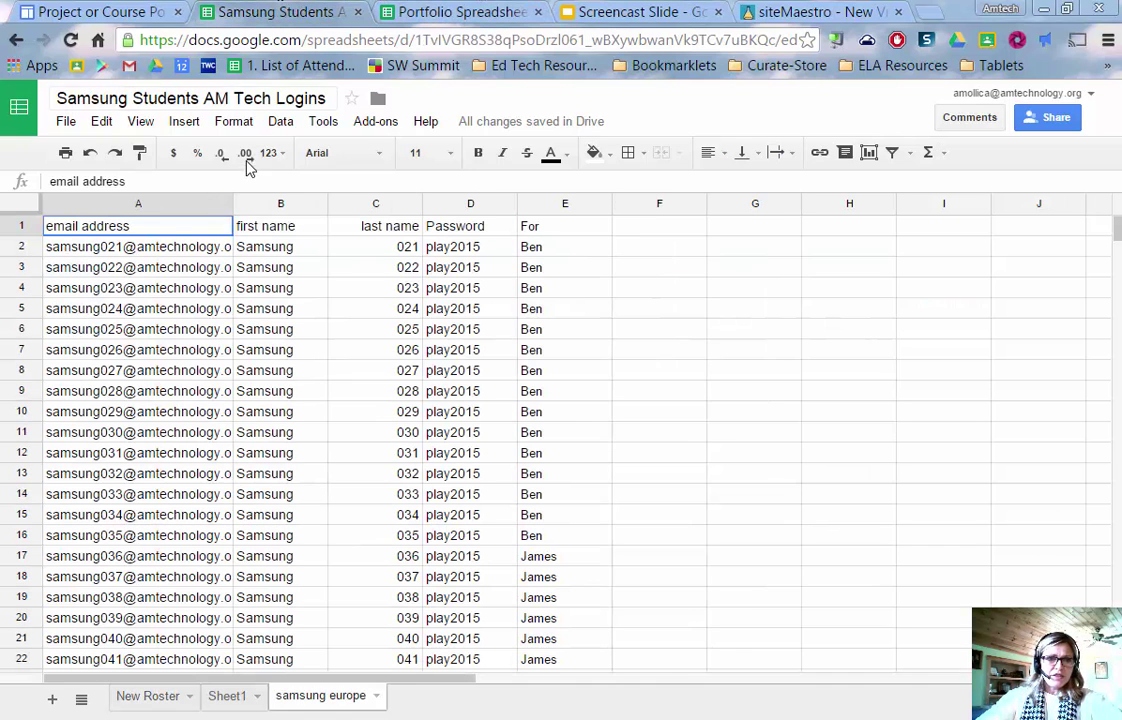
{"action": "left_click", "coordinate": [143, 697]}
{"action": "left_click", "coordinate": [228, 697]}
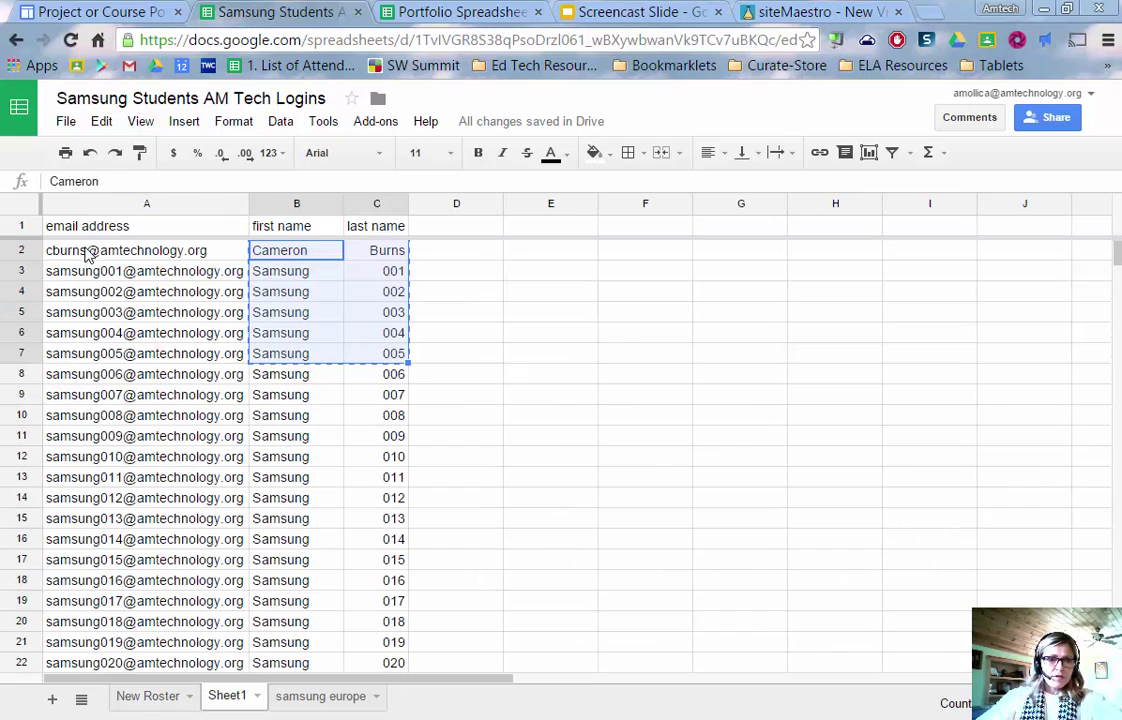
{"action": "left_click", "coordinate": [88, 252]}
{"action": "left_click_drag", "start_coordinate": [88, 252], "coordinate": [180, 355]}
{"action": "right_click", "coordinate": [185, 325]}
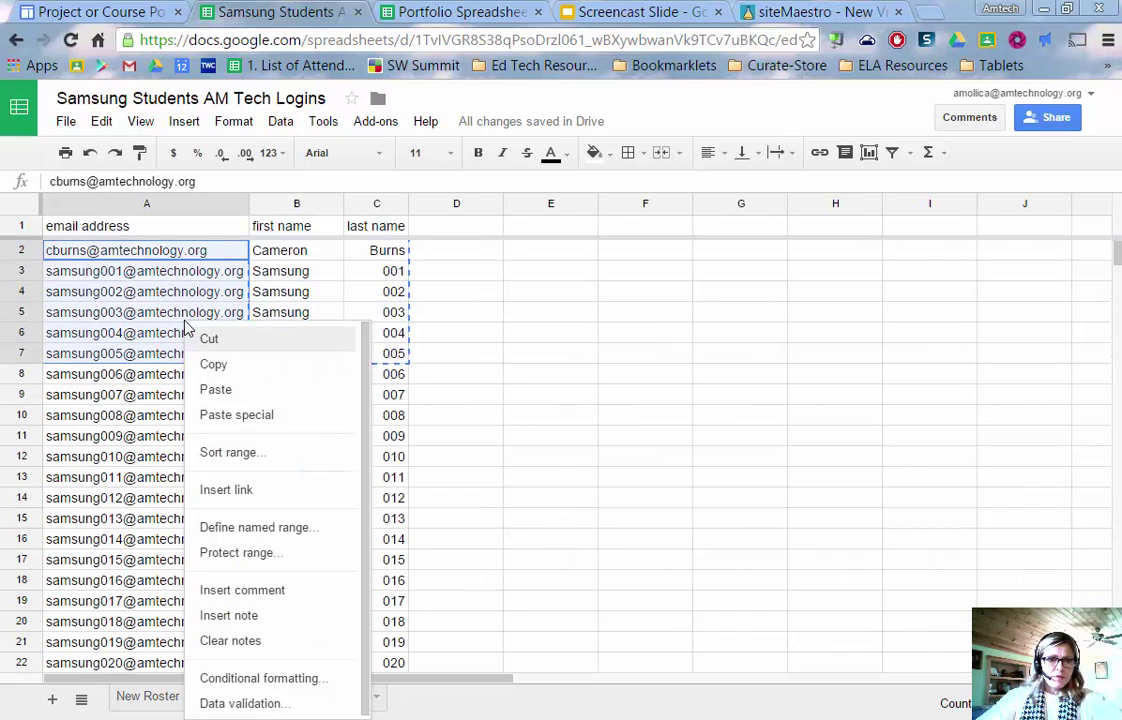
{"action": "left_click", "coordinate": [218, 365]}
{"action": "left_click", "coordinate": [450, 11]}
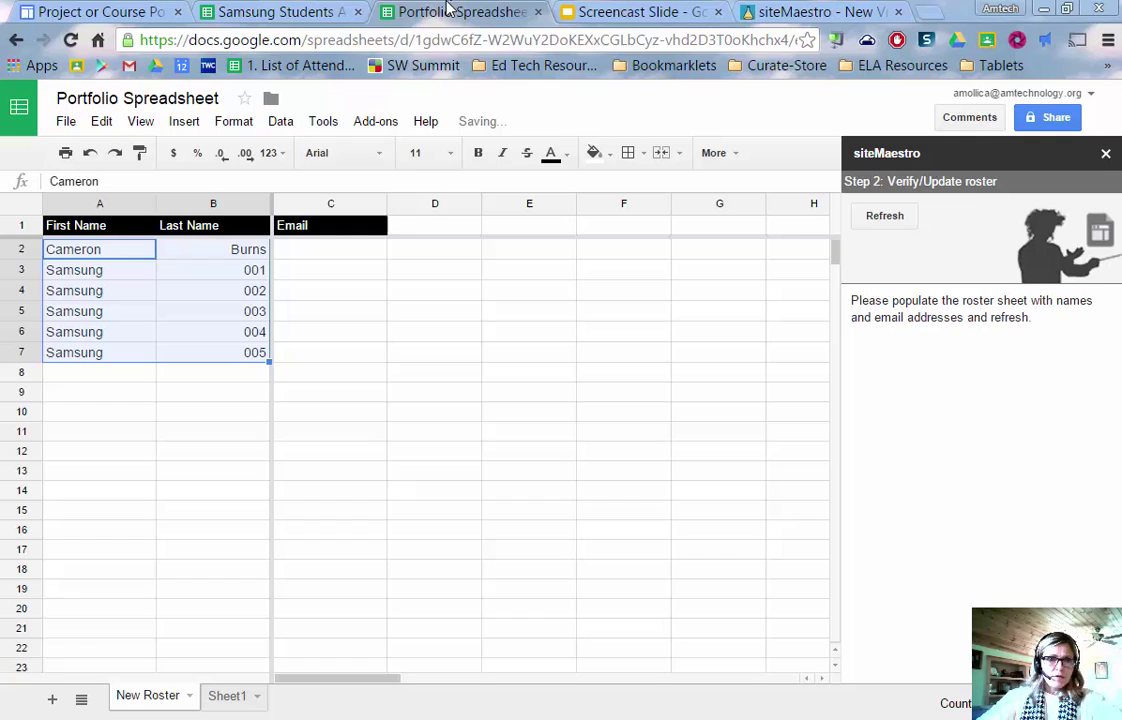
{"action": "left_click", "coordinate": [321, 251]}
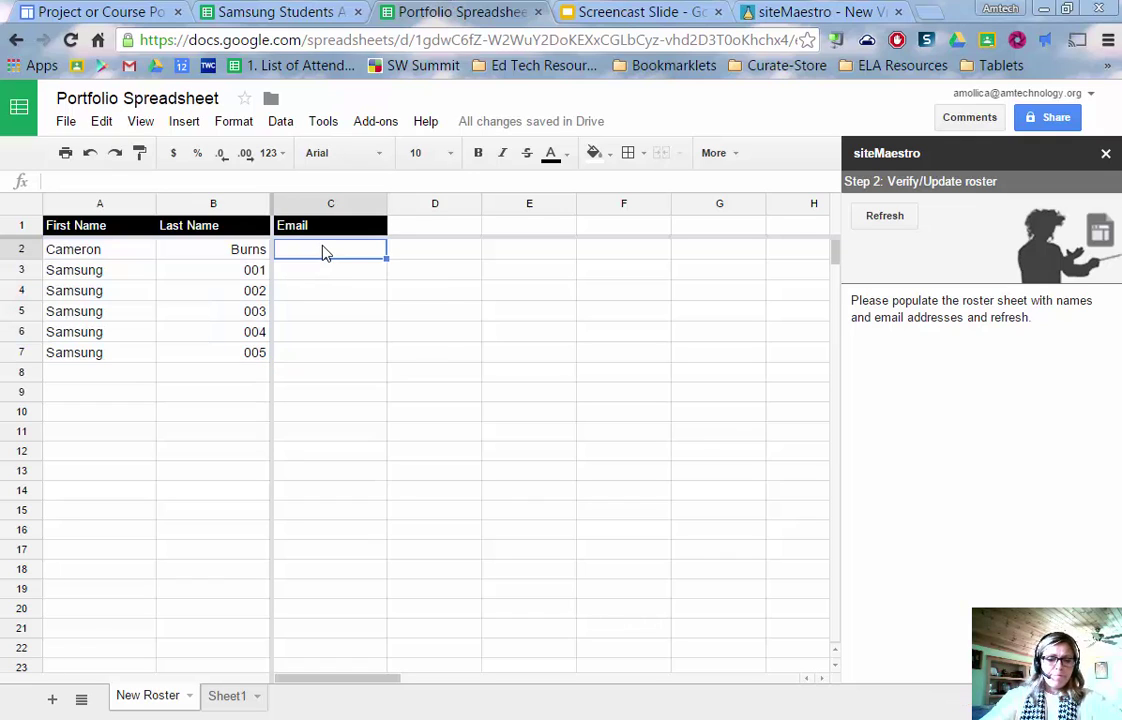
{"action": "key", "text": "ctrl+v"}
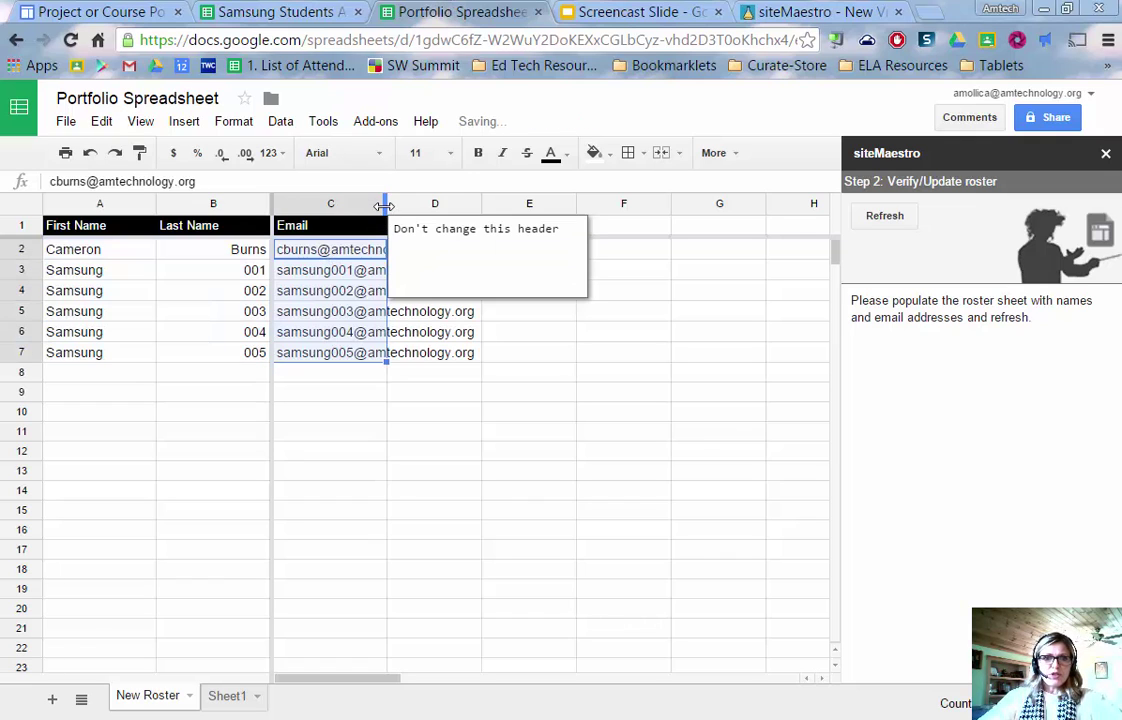
{"action": "left_click_drag", "start_coordinate": [386, 205], "coordinate": [480, 213]}
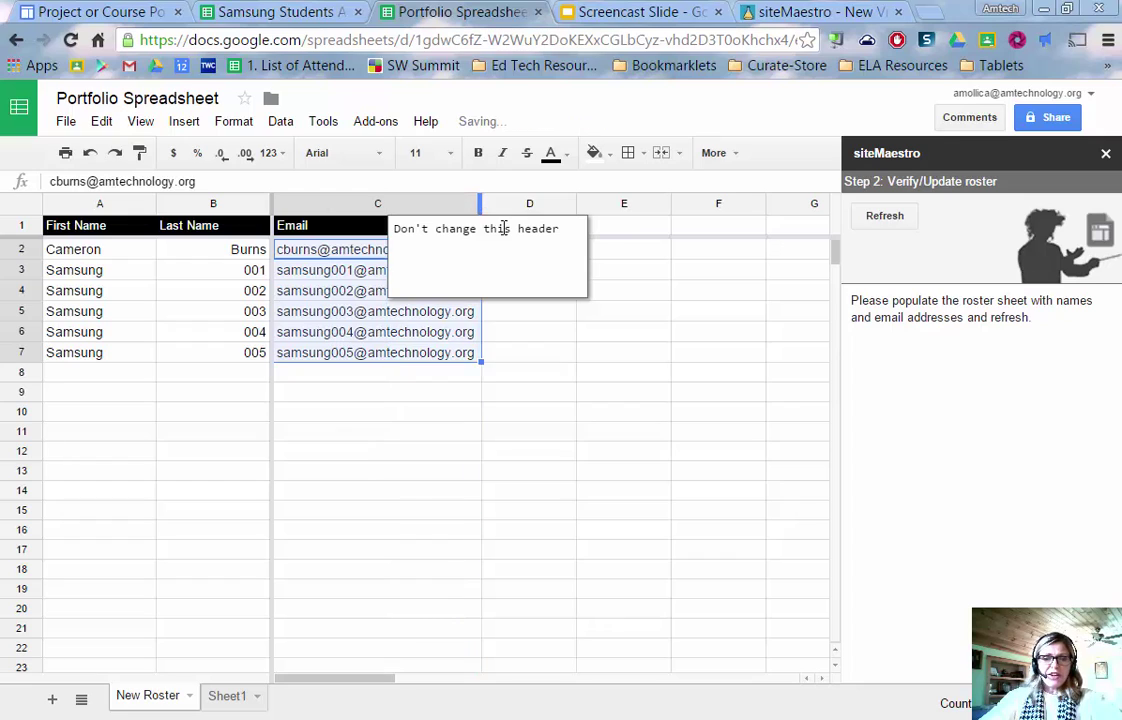
Step: Refresh the roster in siteMaestro, name it 'Portfolio Roster', and save and continue
{"action": "left_click", "coordinate": [887, 215]}
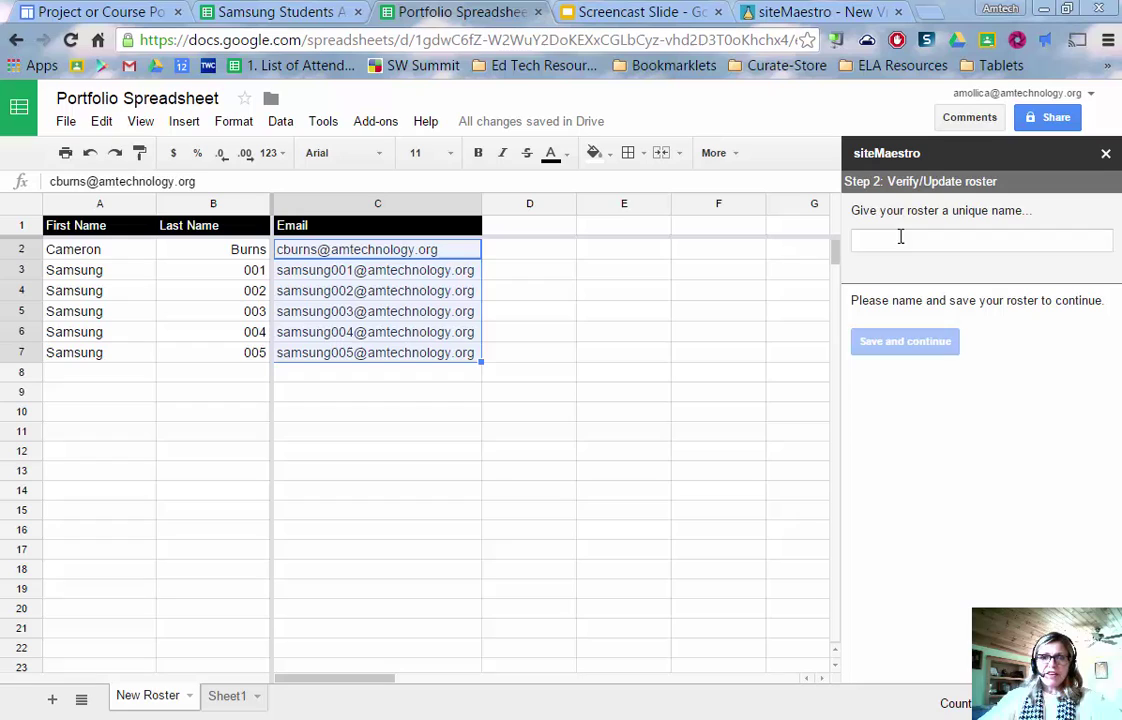
{"action": "left_click", "coordinate": [900, 236]}
{"action": "type", "text": "Port"}
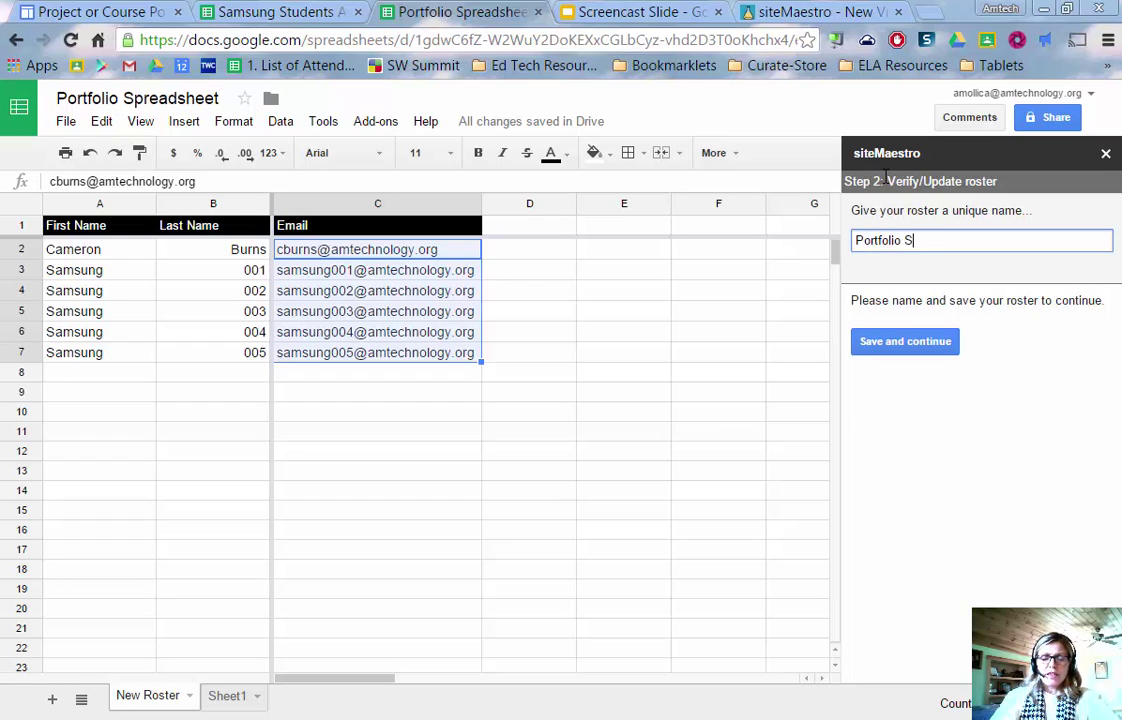
{"action": "type", "text": "folio Roster"}
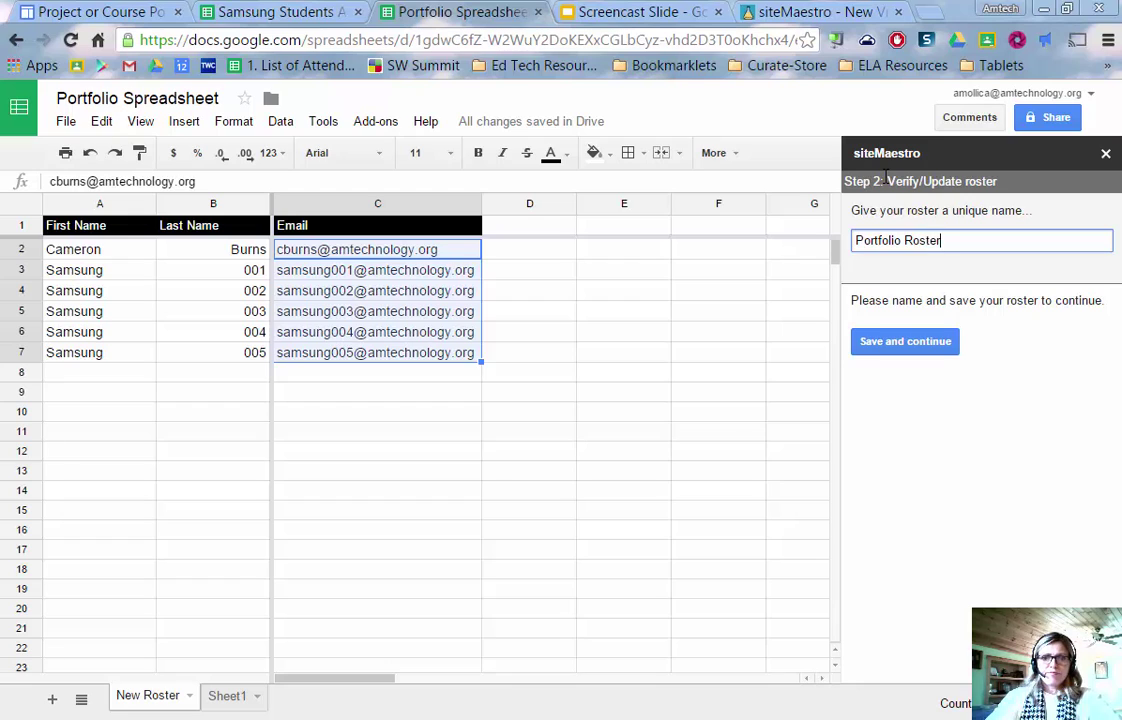
{"action": "left_click", "coordinate": [912, 338]}
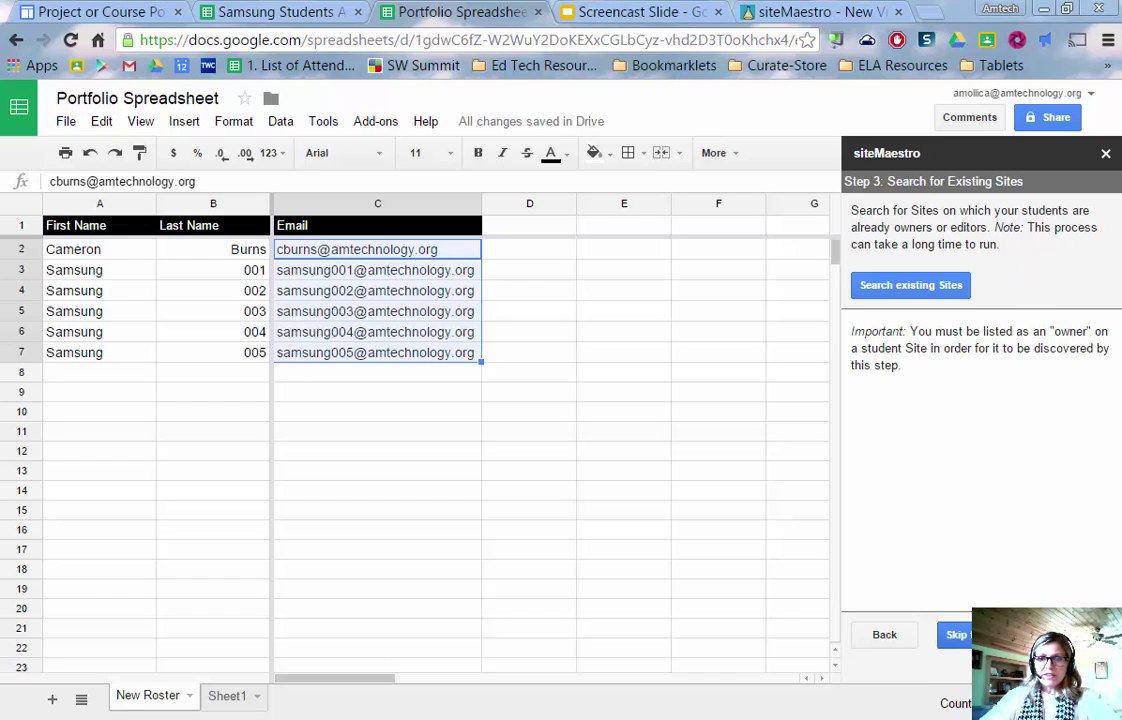
Step: Skip the existing-sites search and paste the Project or Course Portfolio site URL into Step 4
{"action": "left_click", "coordinate": [955, 634]}
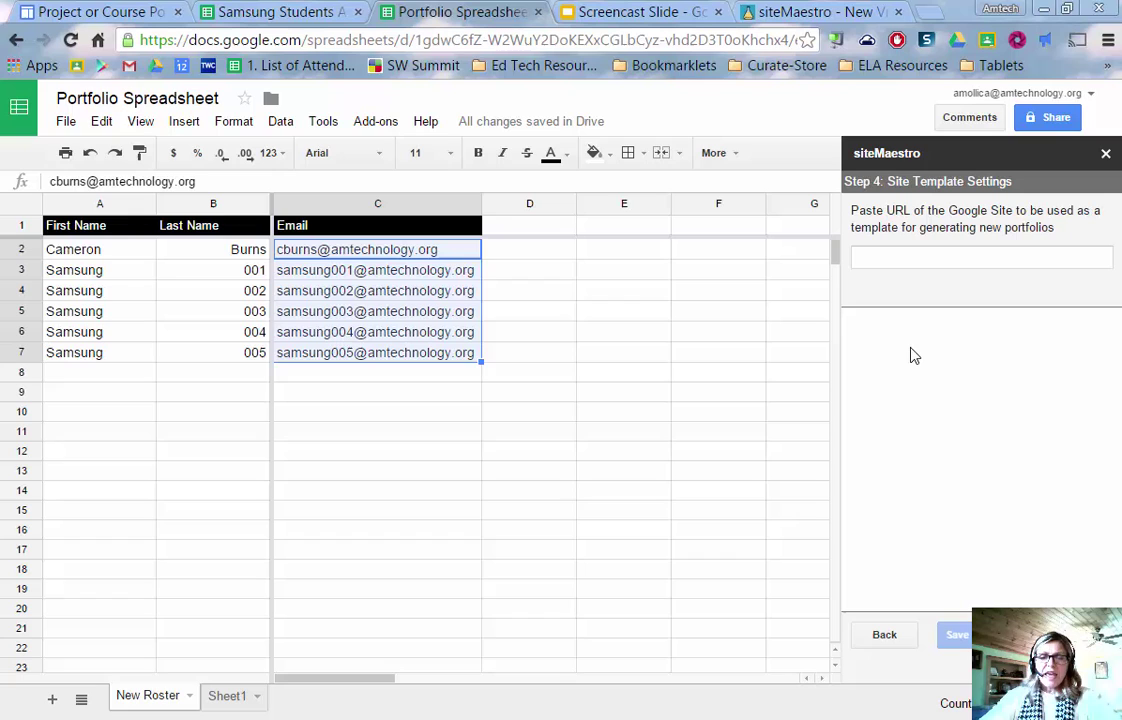
{"action": "left_click", "coordinate": [70, 11]}
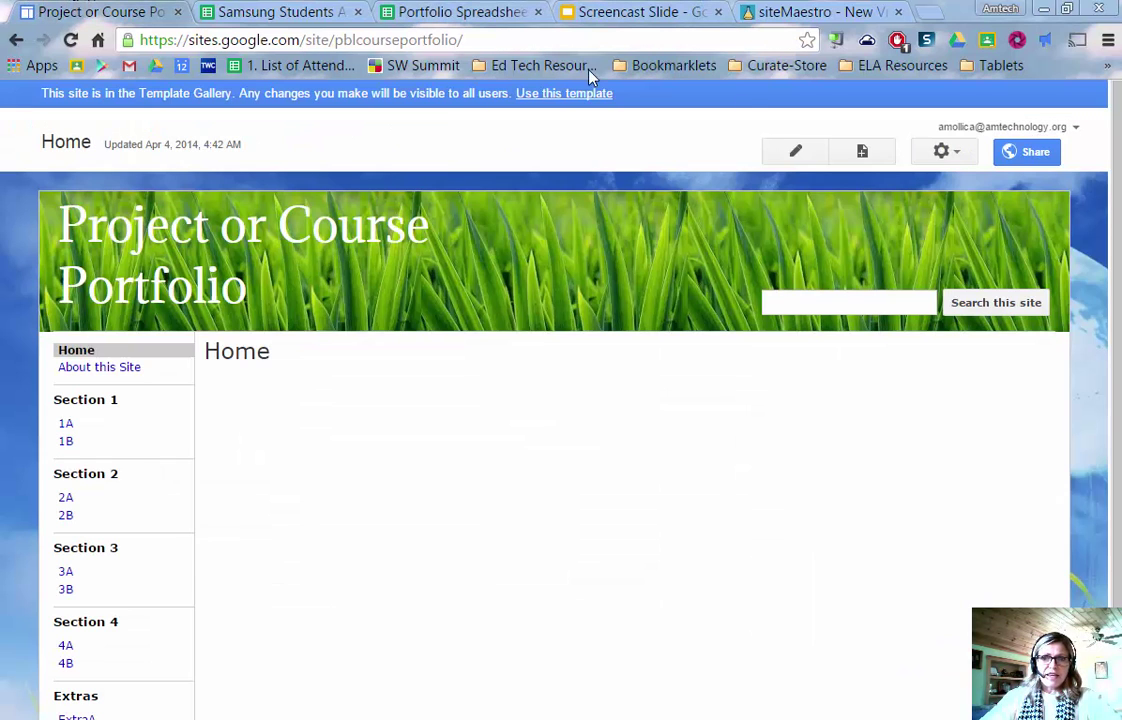
{"action": "left_click", "coordinate": [322, 42]}
{"action": "right_click", "coordinate": [322, 45]}
{"action": "left_click", "coordinate": [363, 118]}
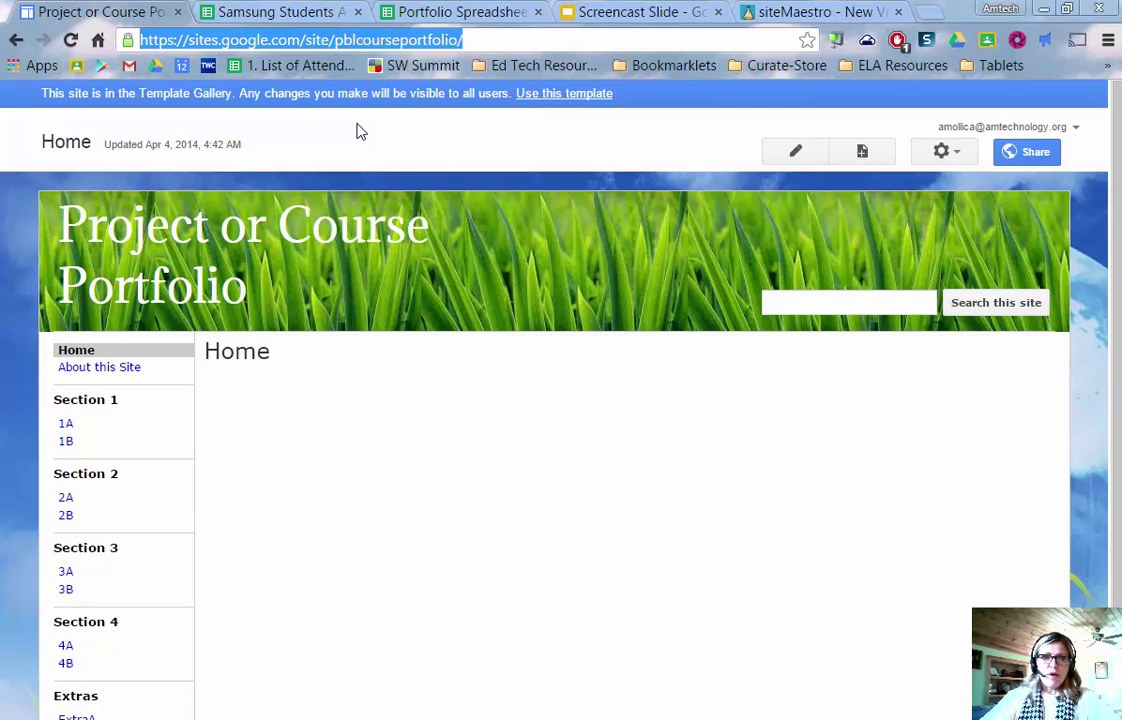
{"action": "left_click", "coordinate": [464, 11]}
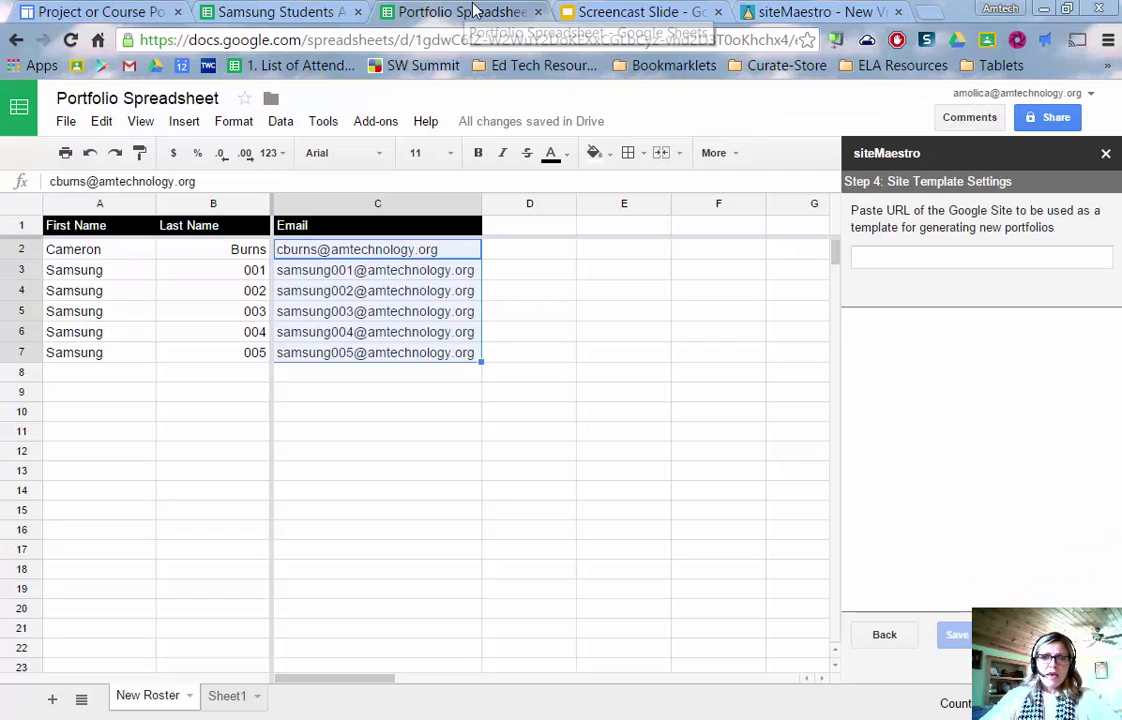
{"action": "left_click", "coordinate": [954, 252]}
{"action": "key", "text": "ctrl+v"}
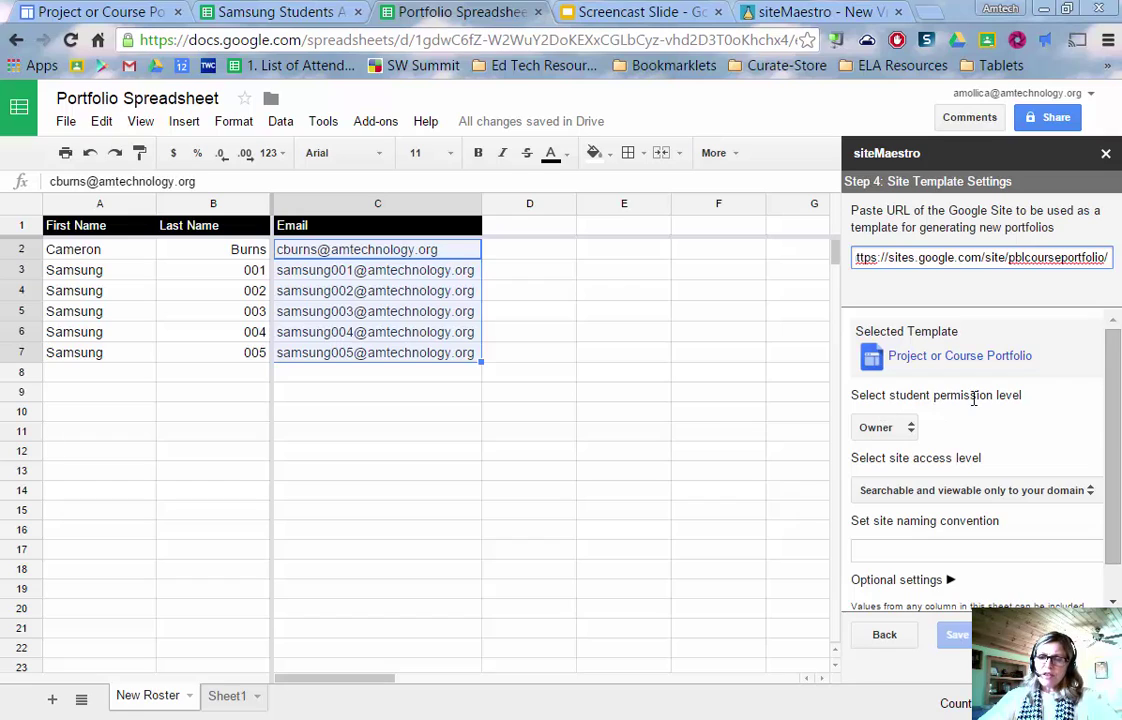
{"action": "left_click", "coordinate": [898, 430]}
{"action": "left_click", "coordinate": [893, 445]}
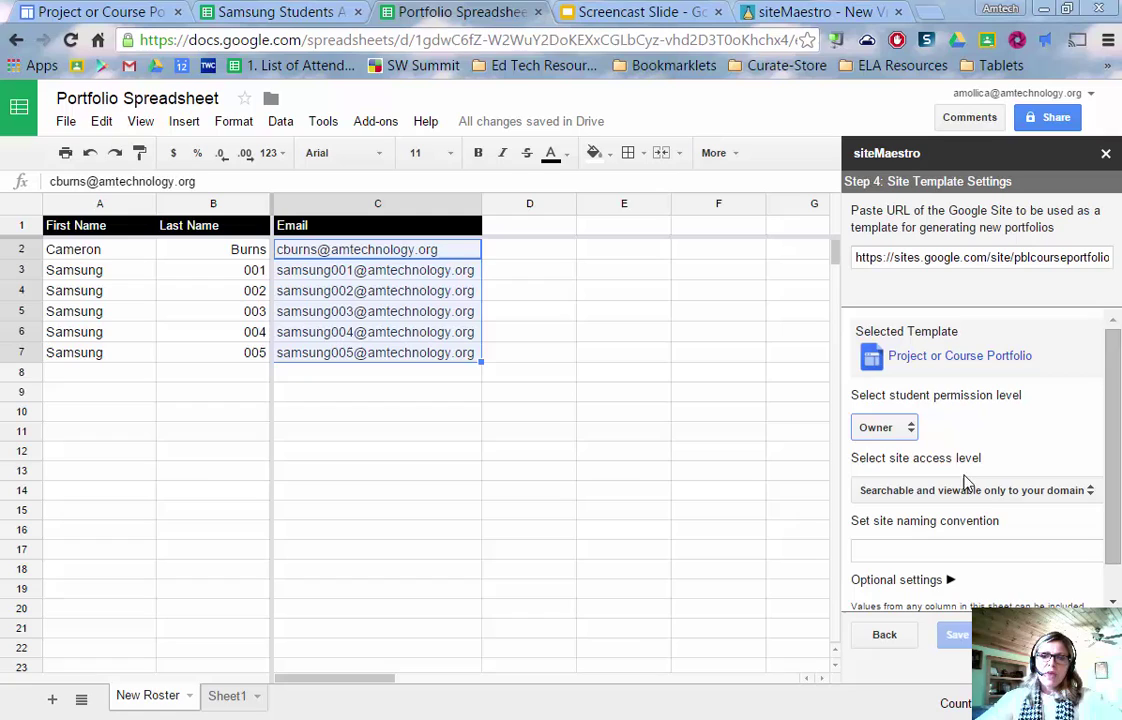
{"action": "left_click", "coordinate": [915, 496]}
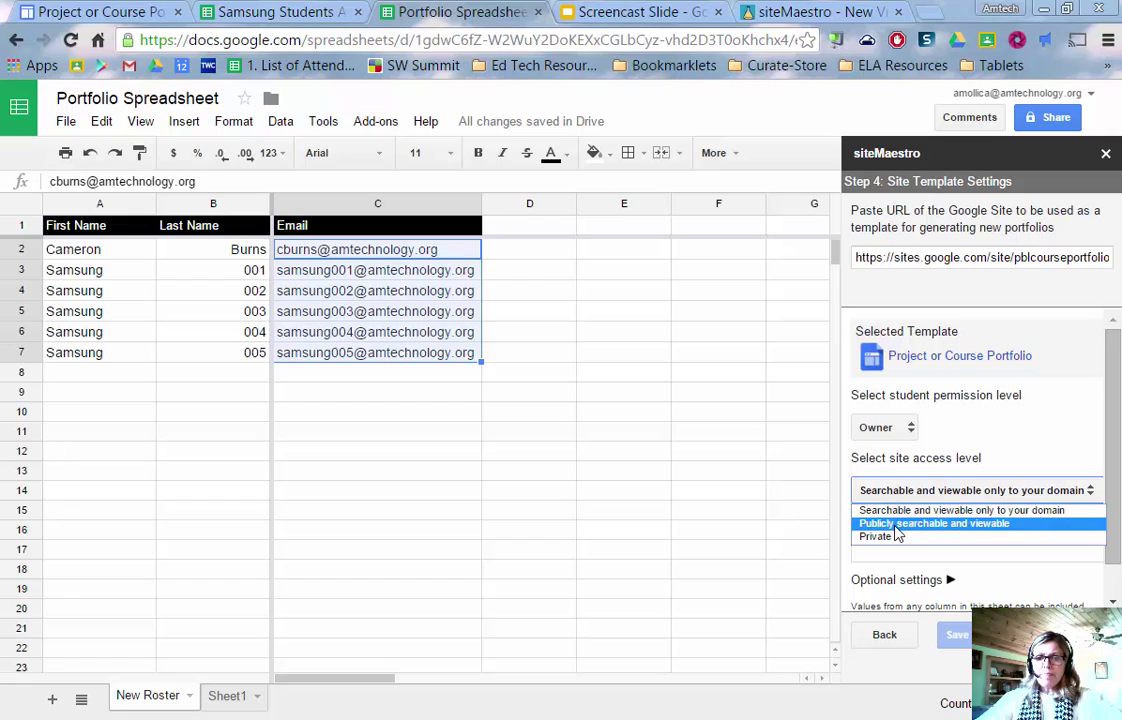
{"action": "left_click", "coordinate": [972, 510]}
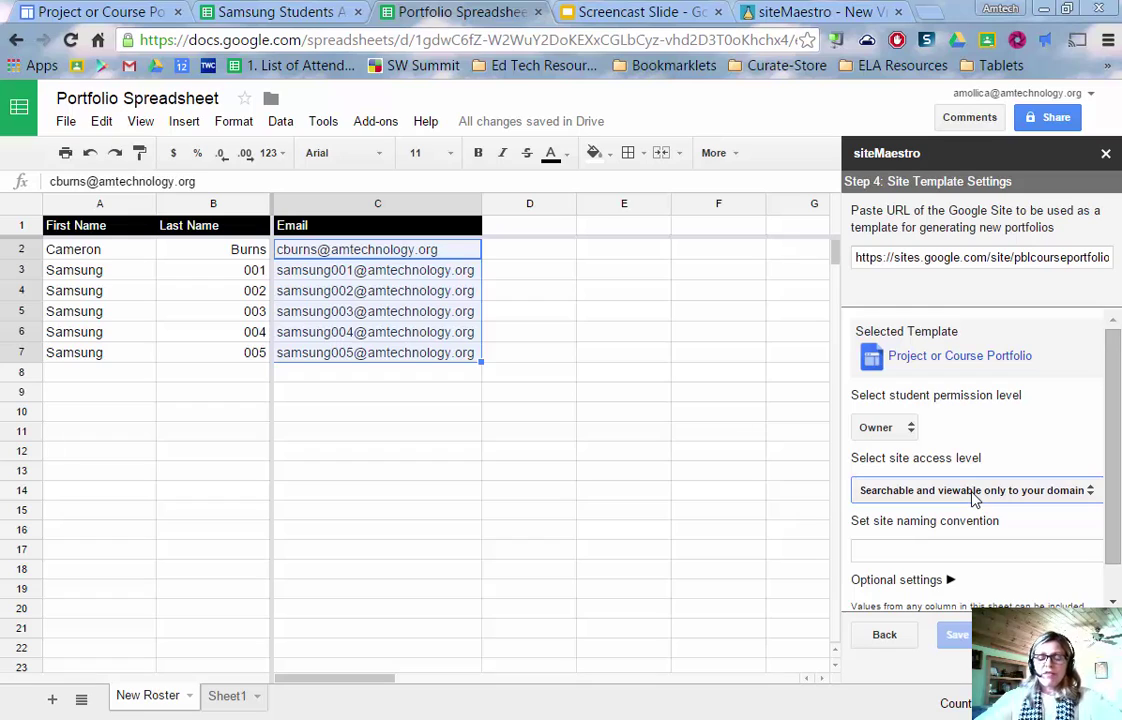
{"action": "scroll", "coordinate": [968, 500], "scroll_direction": "down", "scroll_amount": 1}
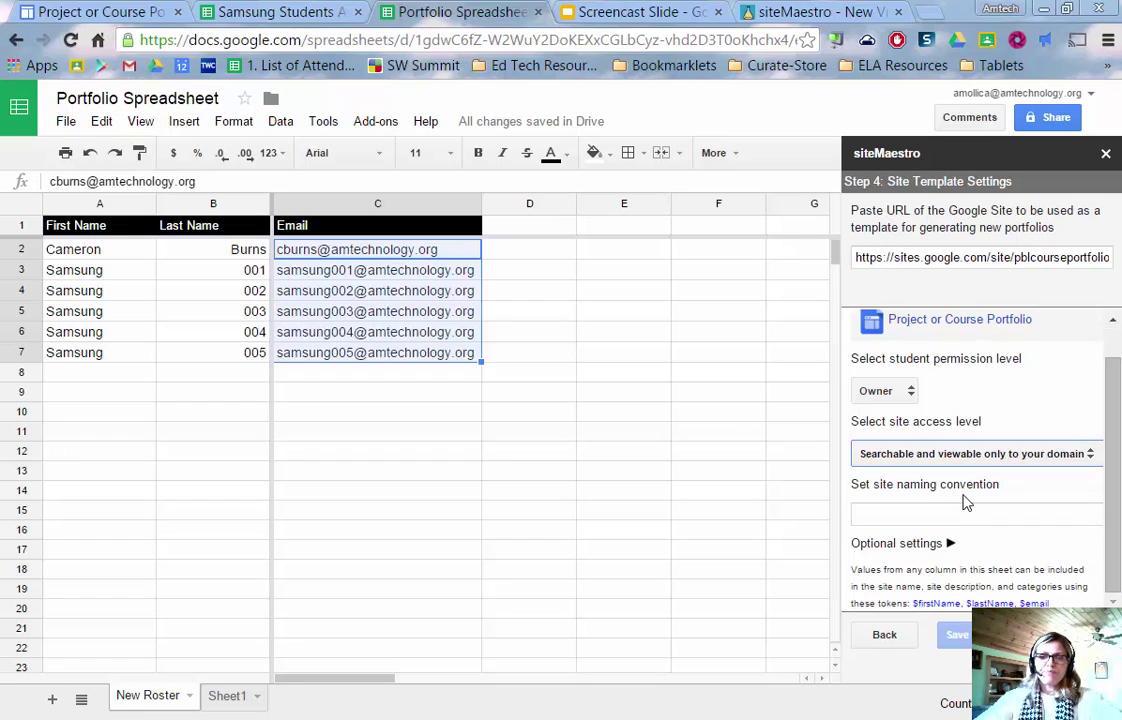
Step: Set the site naming convention to '$lastName Portfolio' and save the template settings
{"action": "left_click", "coordinate": [926, 516]}
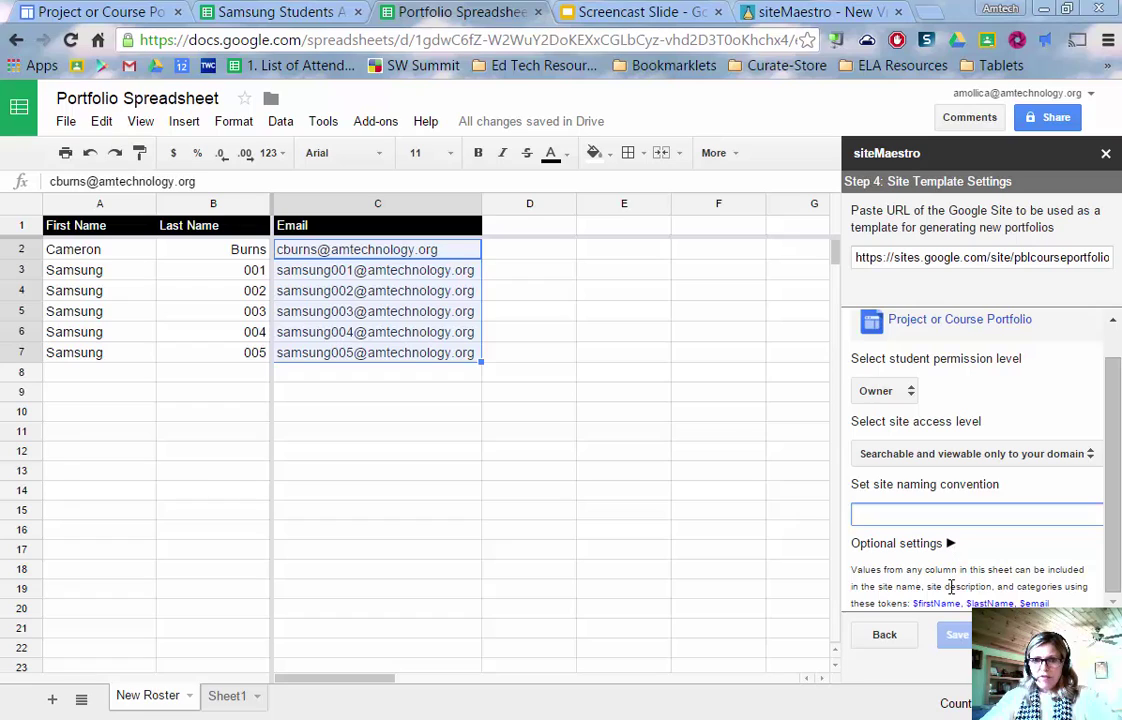
{"action": "left_click", "coordinate": [1116, 560]}
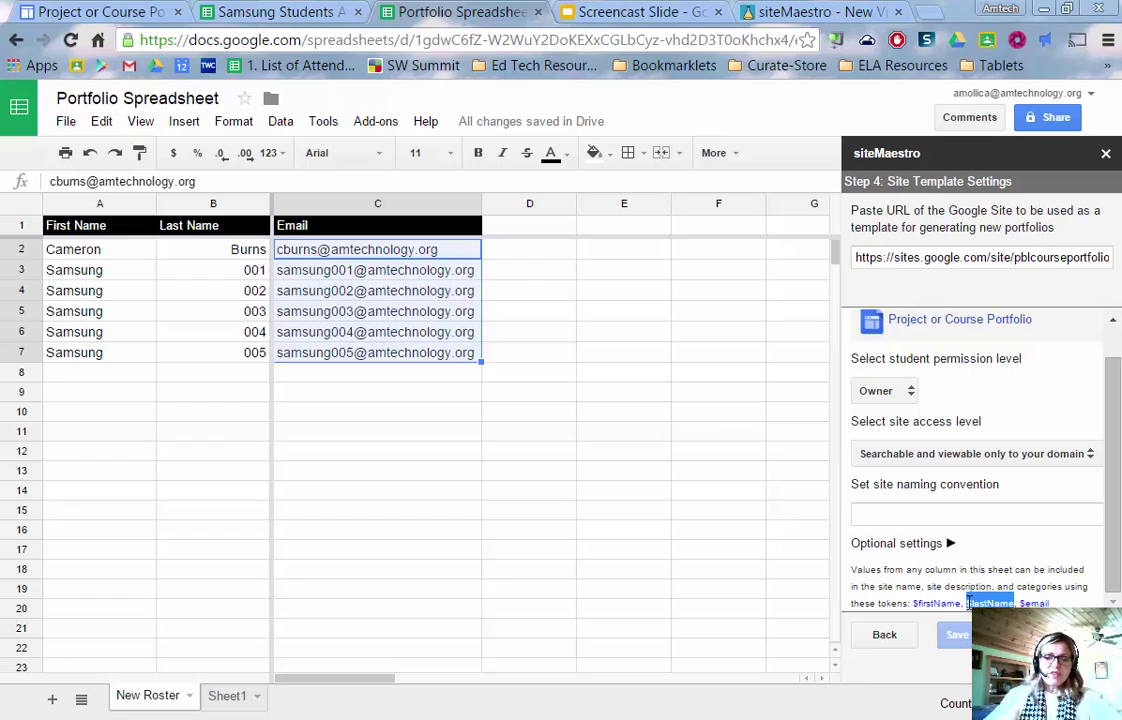
{"action": "left_click", "coordinate": [961, 515]}
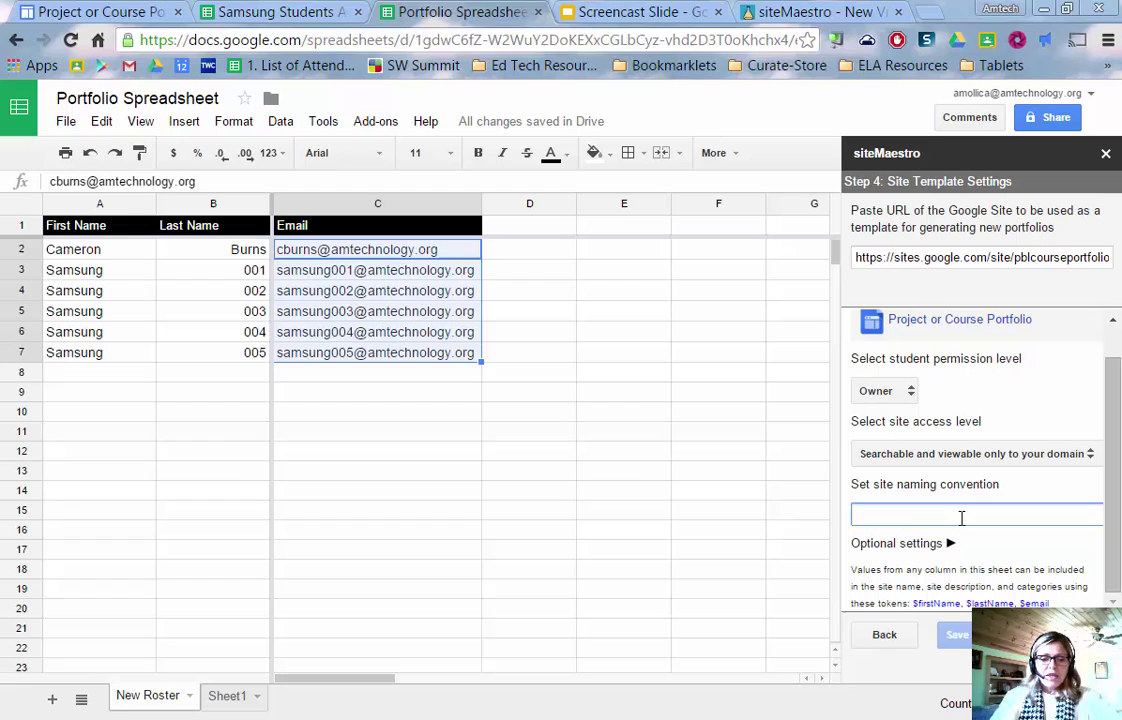
{"action": "key", "text": "ctrl+v"}
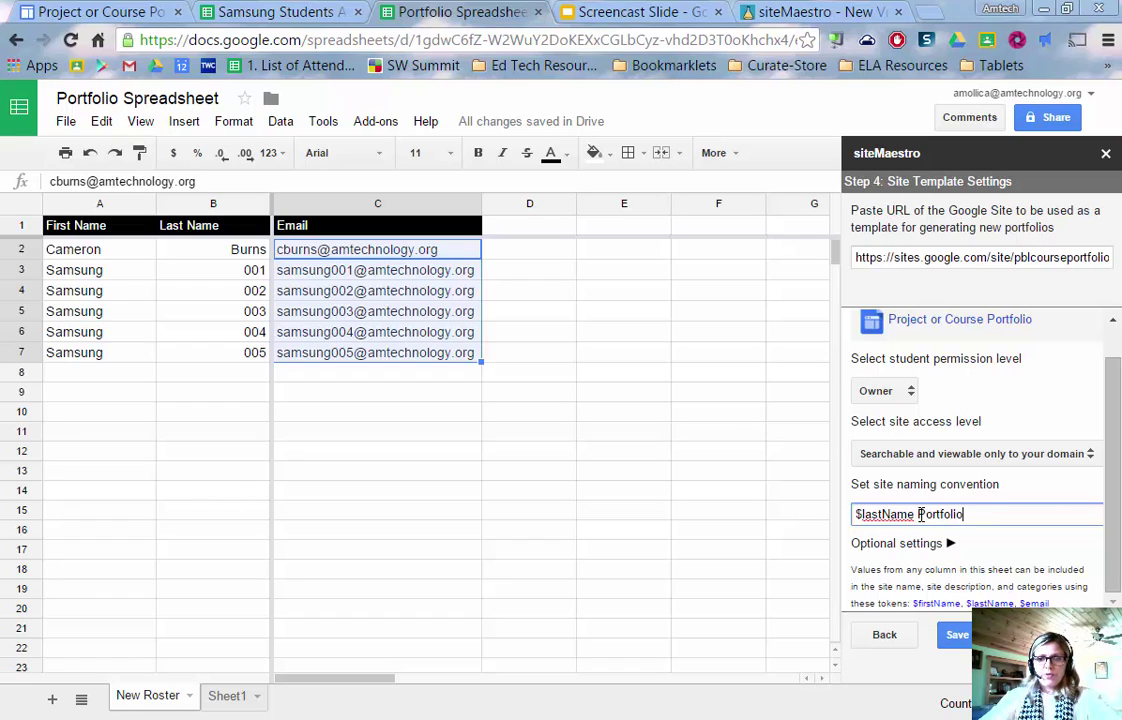
{"action": "key", "text": "Return"}
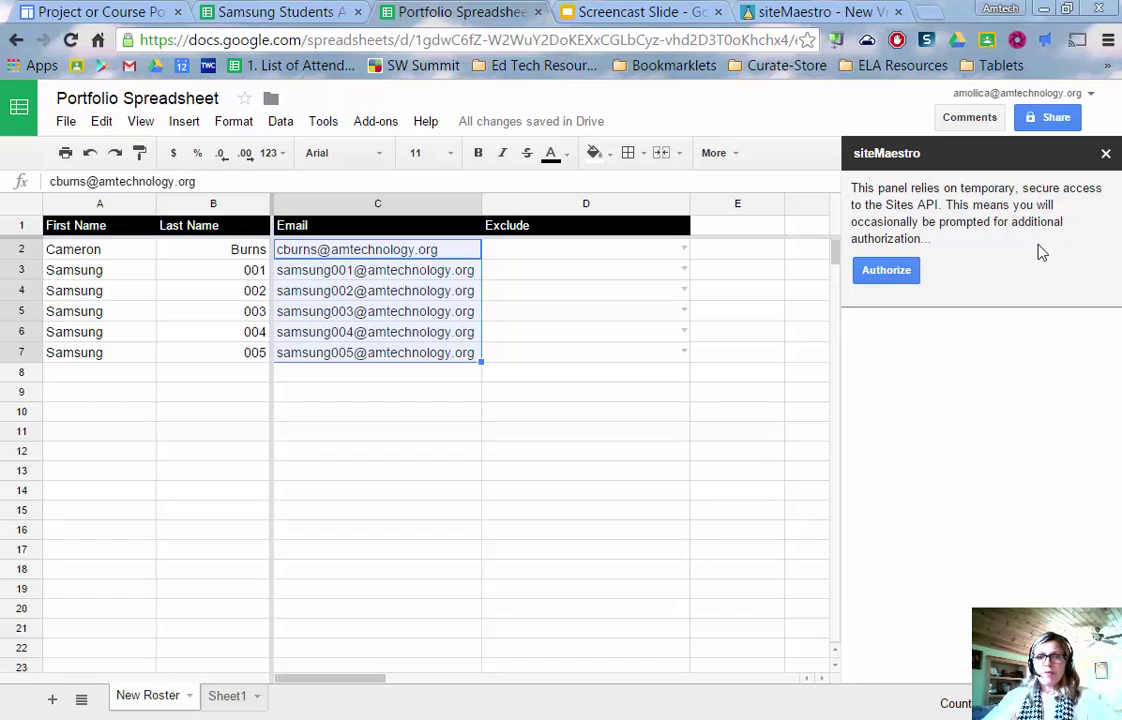
Step: Authorize siteMaestro for the Sites API and close the success tab
{"action": "left_click", "coordinate": [880, 279]}
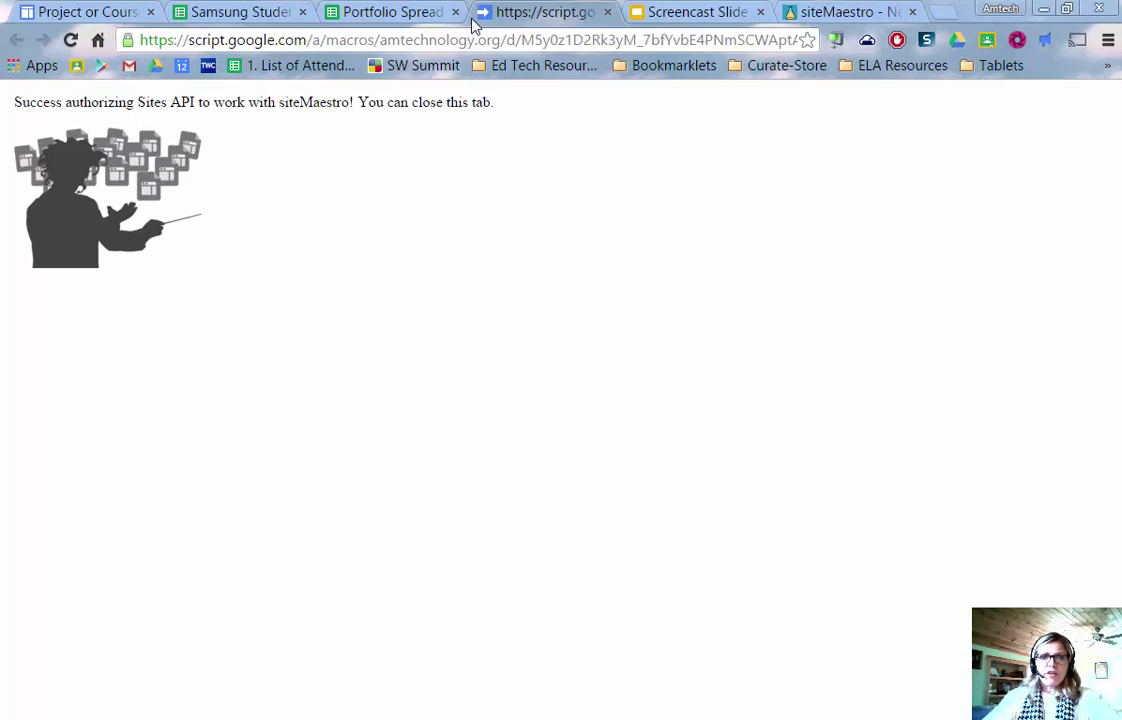
{"action": "left_click", "coordinate": [608, 12]}
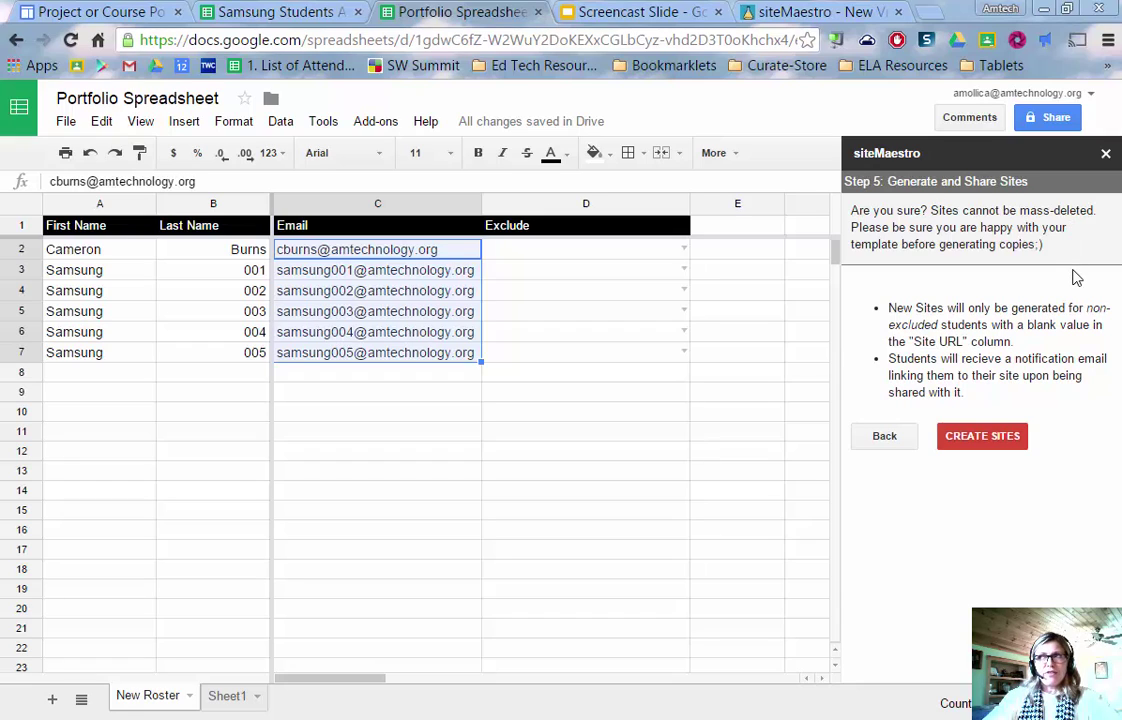
Step: Generate the student sites so the Site Title column fills with '001 Portfolio', '002 Portfolio' and more
{"action": "left_click", "coordinate": [990, 442]}
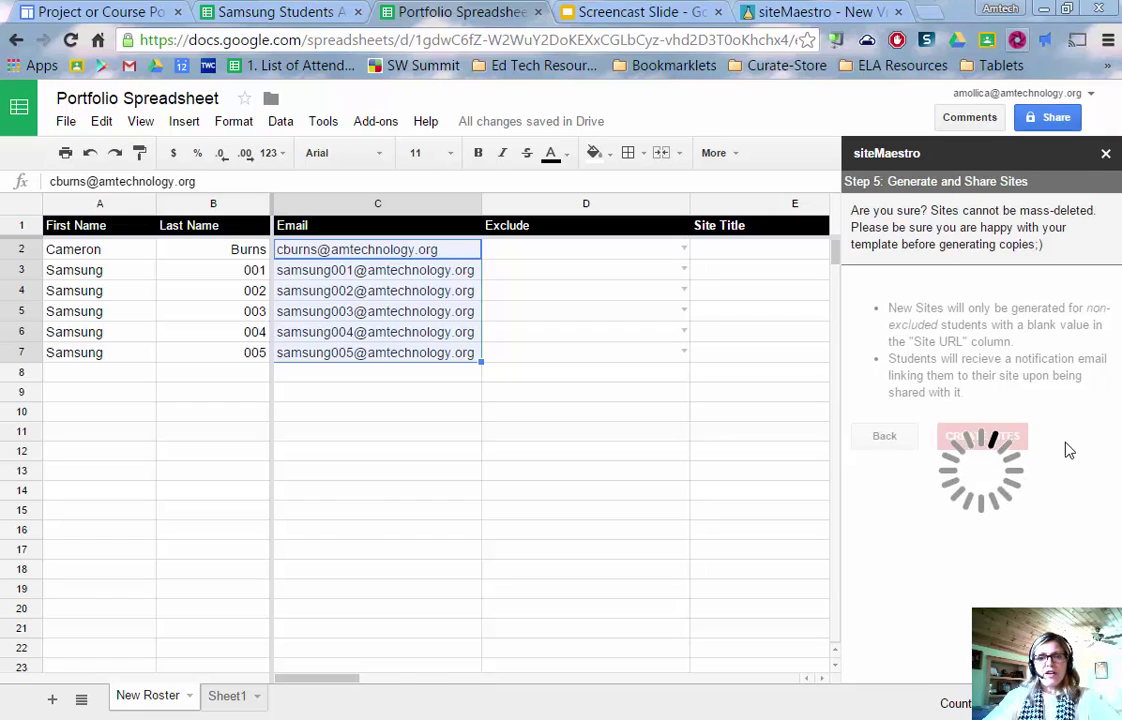
{"action": "left_click", "coordinate": [1000, 8]}
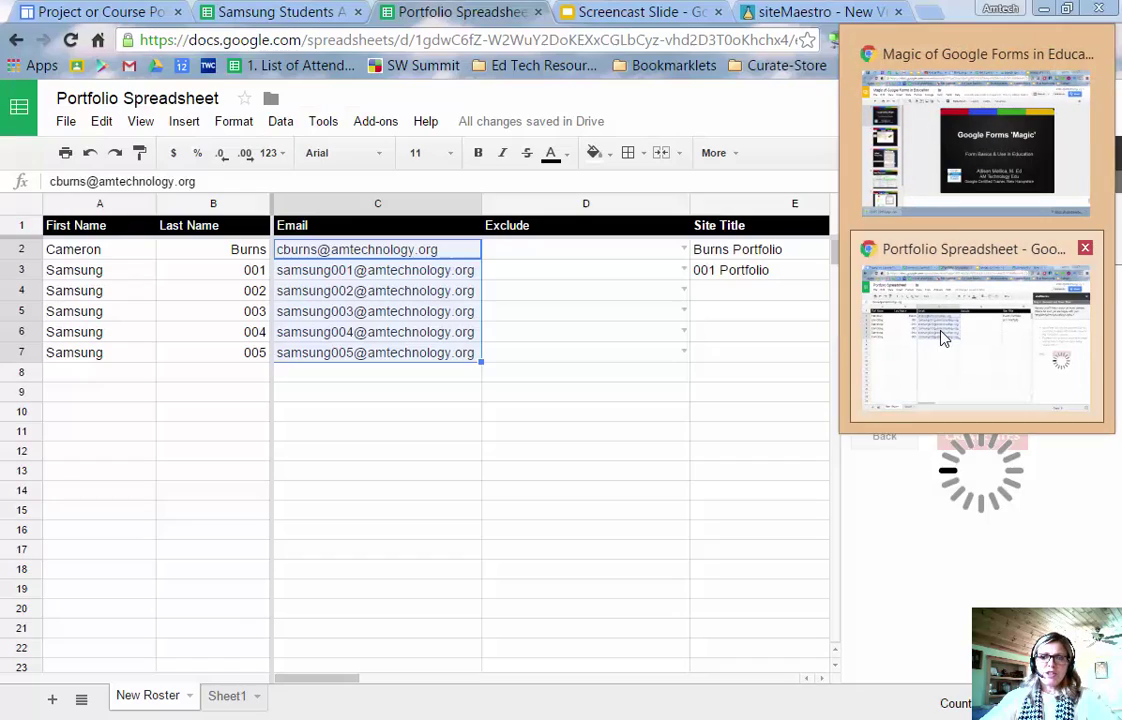
{"action": "left_click", "coordinate": [942, 338]}
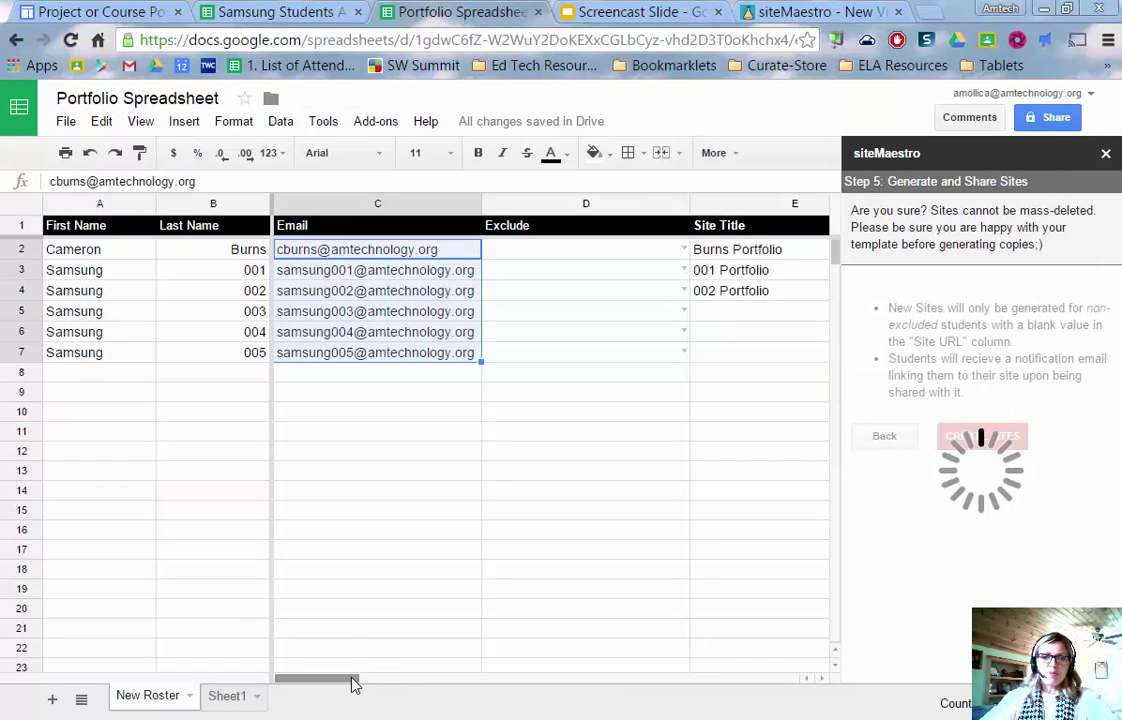
Step: Scroll the roster right to reveal the Site Title, Site URL and Status columns E–G
{"action": "left_click_drag", "start_coordinate": [352, 683], "coordinate": [445, 681]}
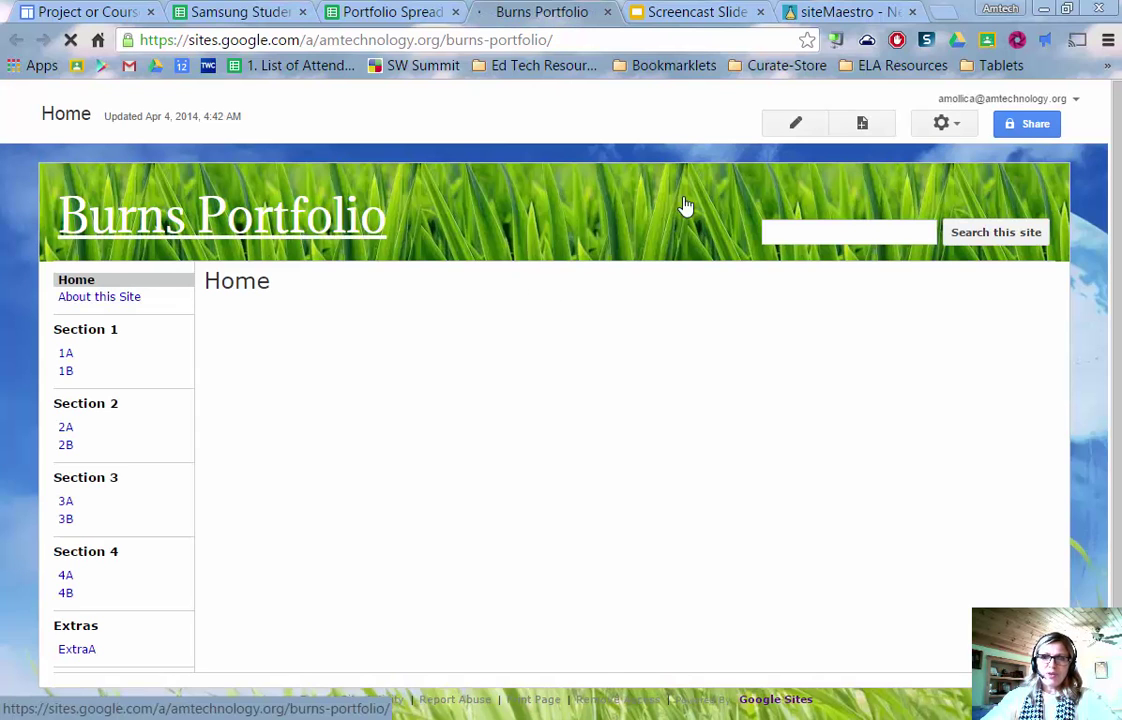
Step: Confirm Burns Portfolio's sharing shows 'Private', then return to the Portfolio Spreadsheet
{"action": "left_click", "coordinate": [1027, 128]}
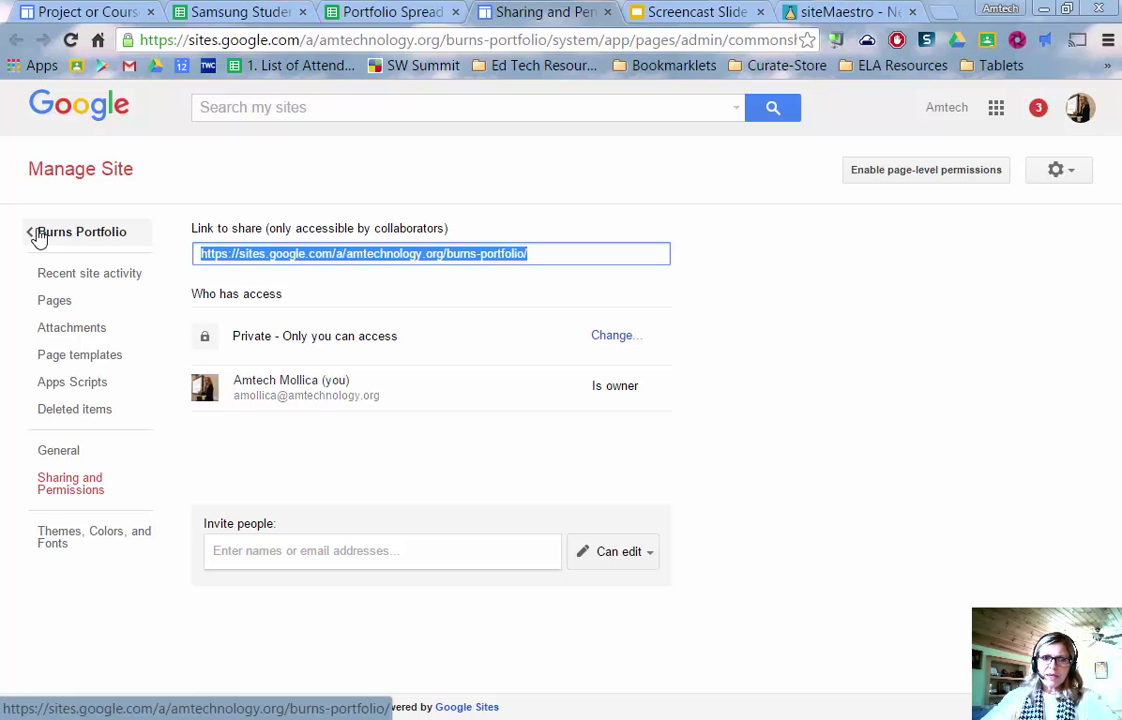
{"action": "left_click", "coordinate": [38, 237]}
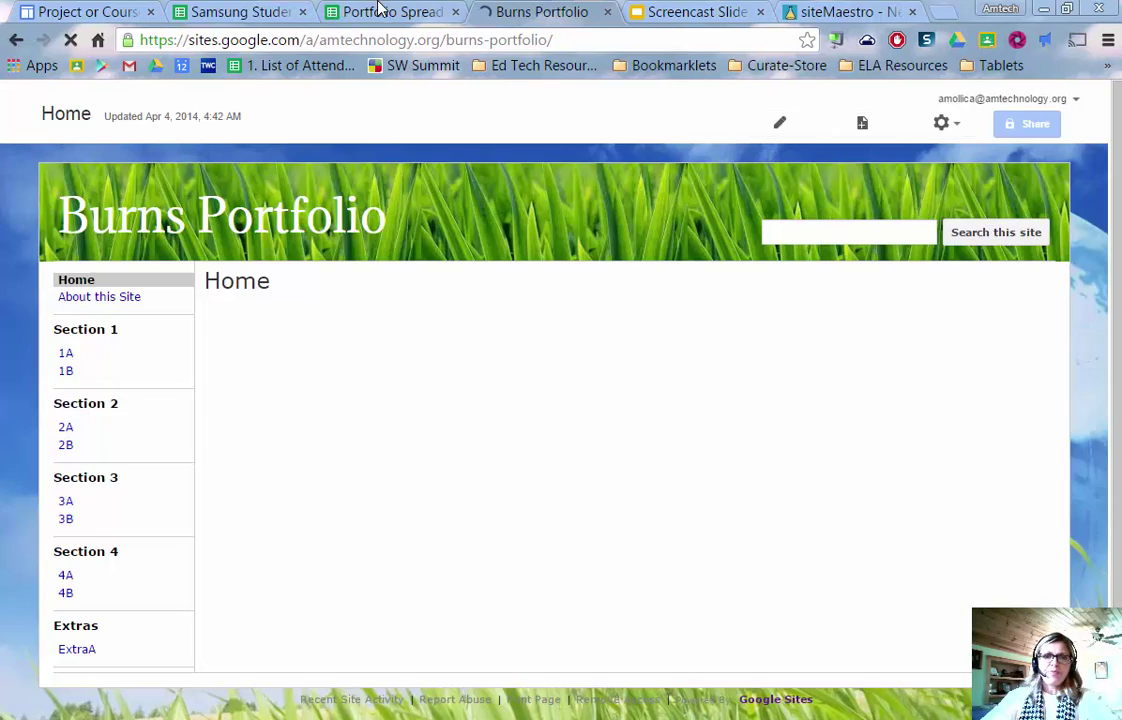
{"action": "left_click", "coordinate": [372, 11]}
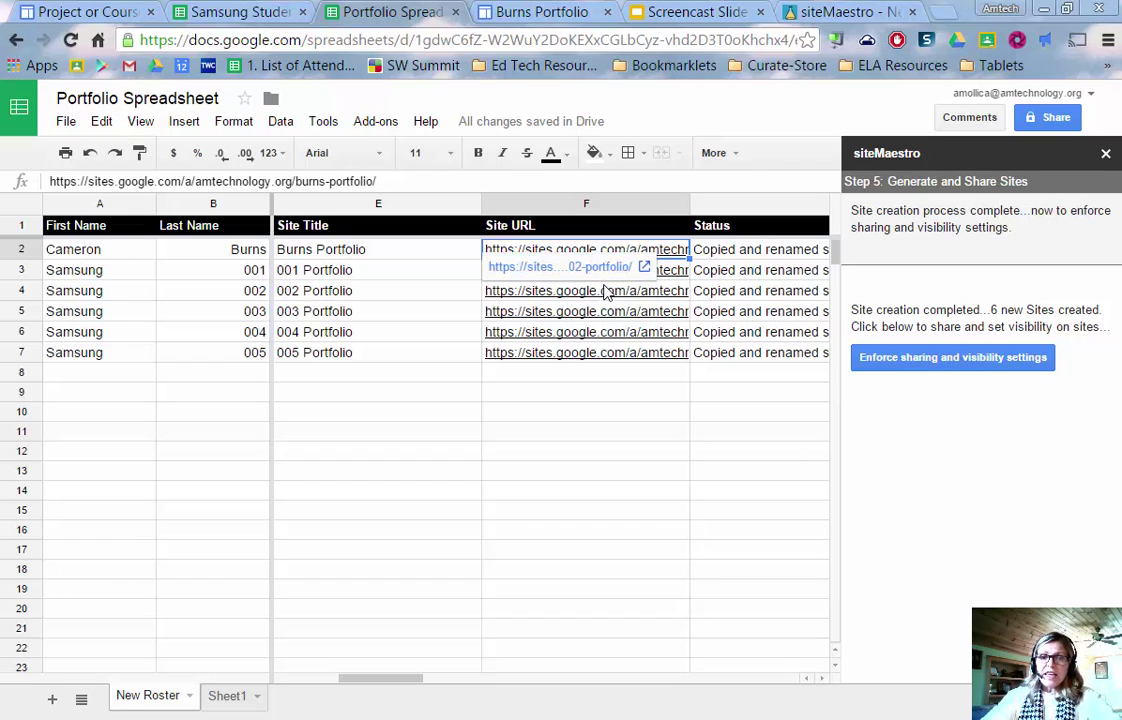
Step: Run 'Enforce sharing and visibility settings' on the new sites and follow the Status column
{"action": "left_click", "coordinate": [530, 11]}
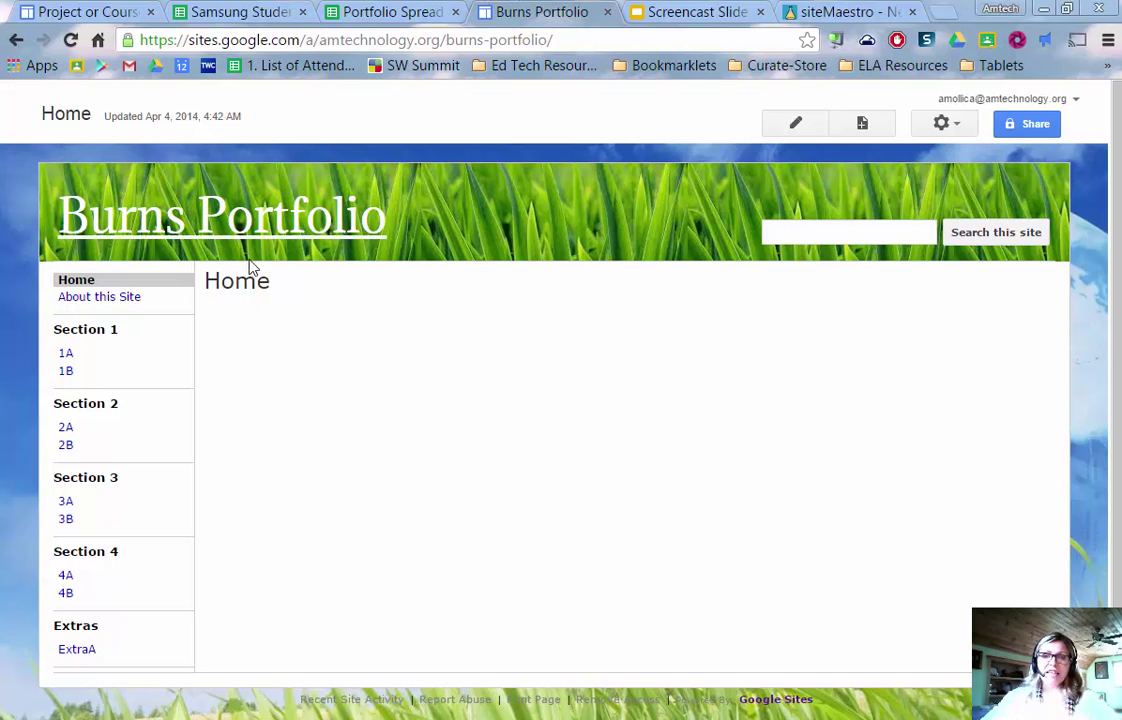
{"action": "left_click", "coordinate": [365, 9]}
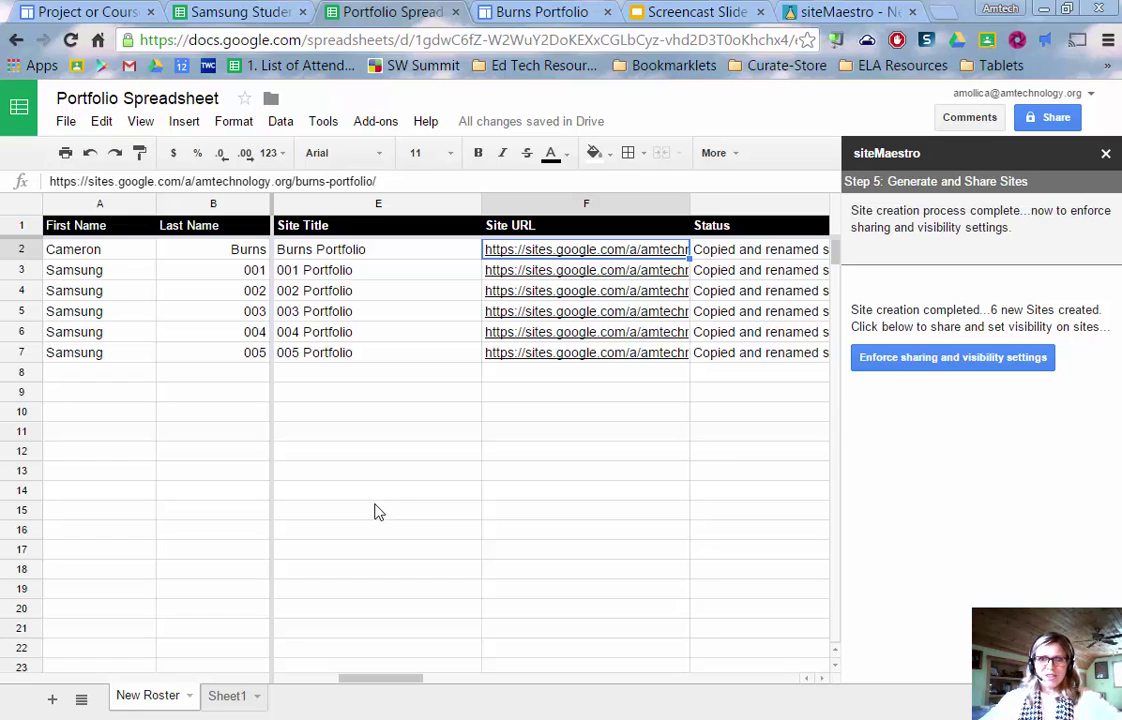
{"action": "left_click", "coordinate": [969, 360]}
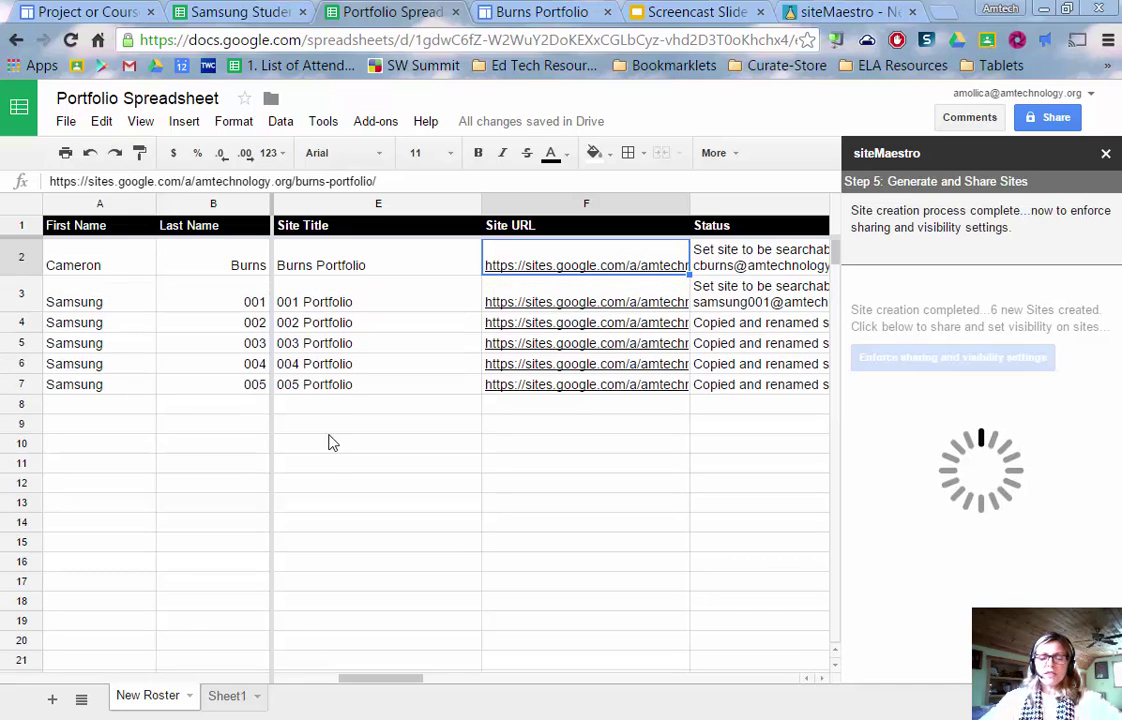
{"action": "left_click_drag", "start_coordinate": [370, 680], "coordinate": [431, 689]}
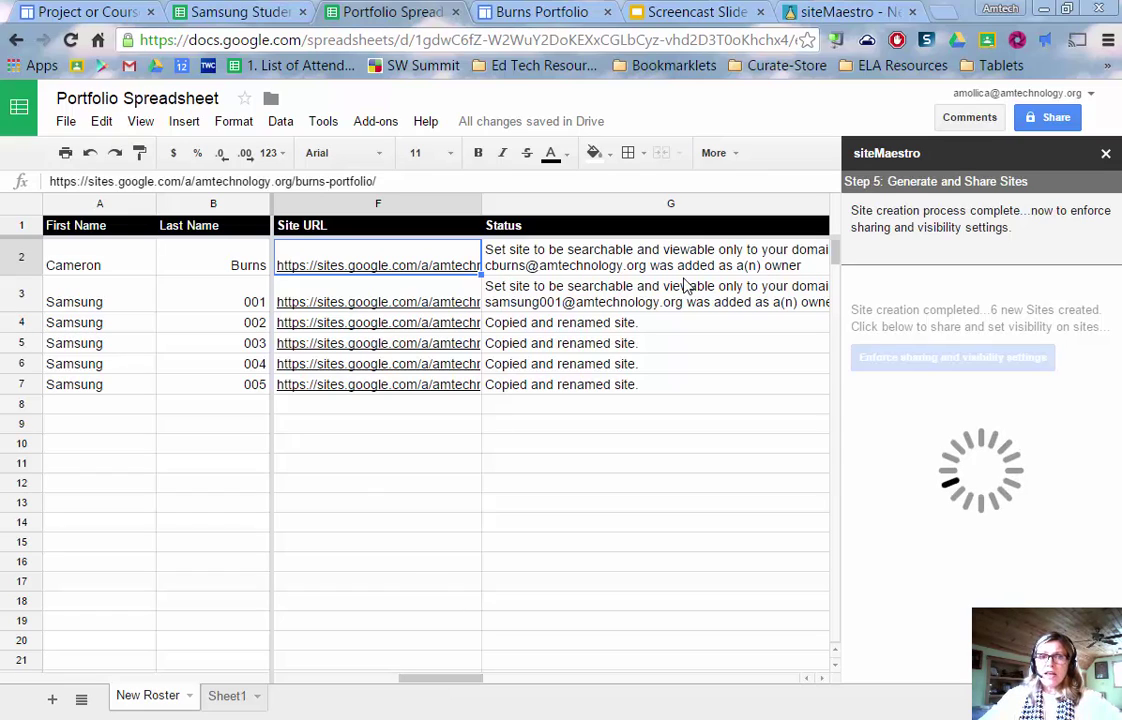
Step: Reload Burns Portfolio to confirm domain visibility and the student as owner, then switch to the student's window
{"action": "left_click", "coordinate": [500, 12]}
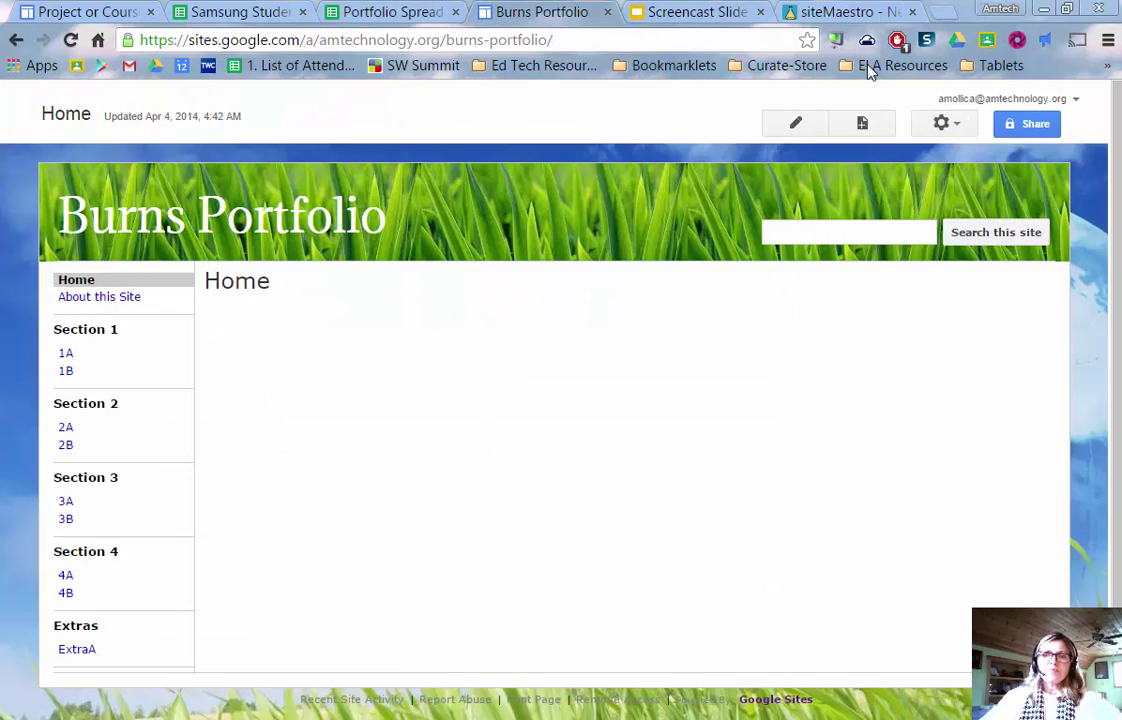
{"action": "left_click", "coordinate": [70, 41]}
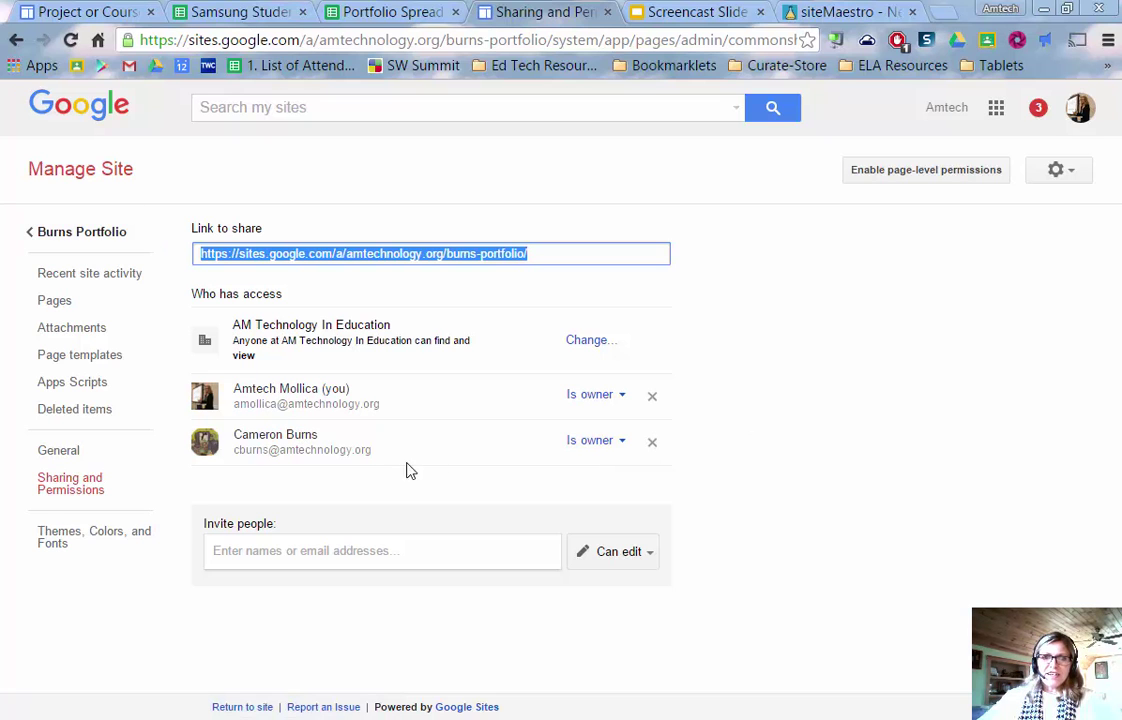
{"action": "key", "text": "alt+Tab"}
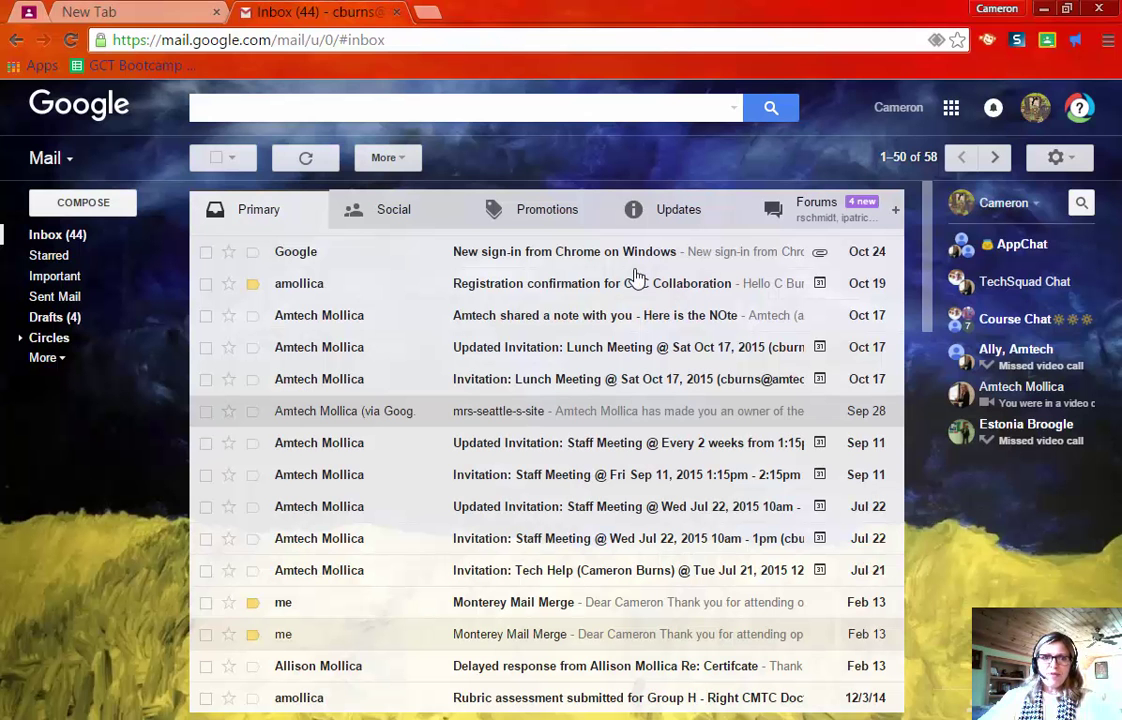
Step: Refresh the student's inbox, check the Updates and Primary tabs, and open Google Sites from the apps grid
{"action": "left_click", "coordinate": [313, 160]}
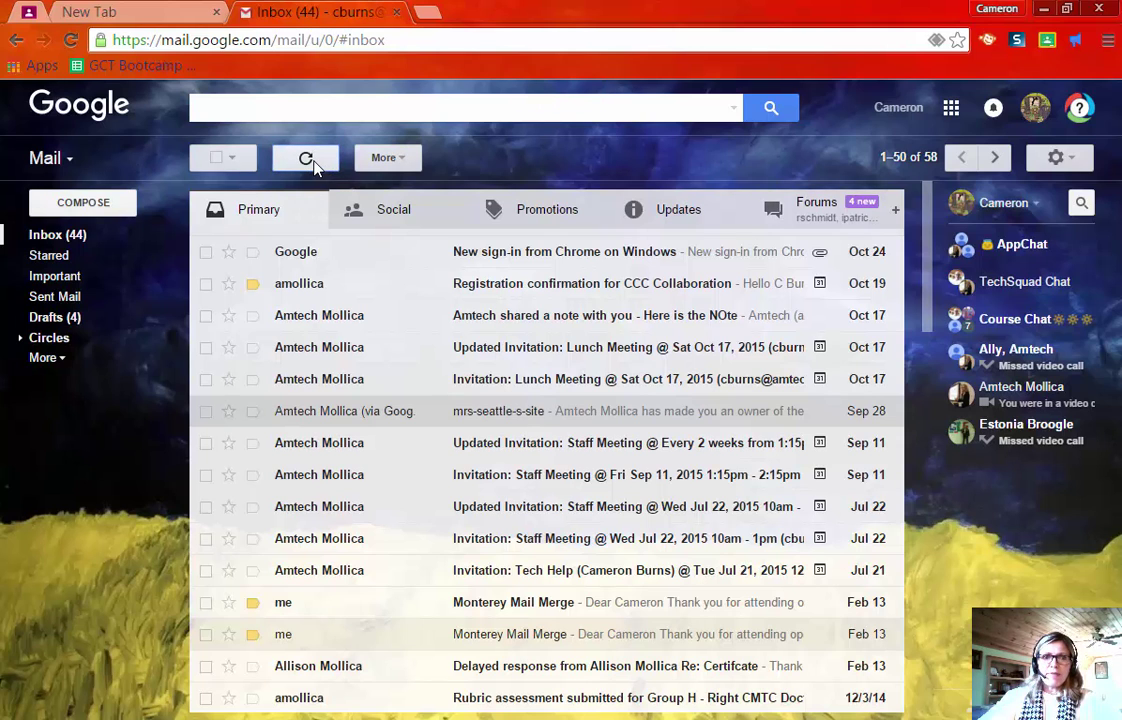
{"action": "left_click", "coordinate": [715, 223]}
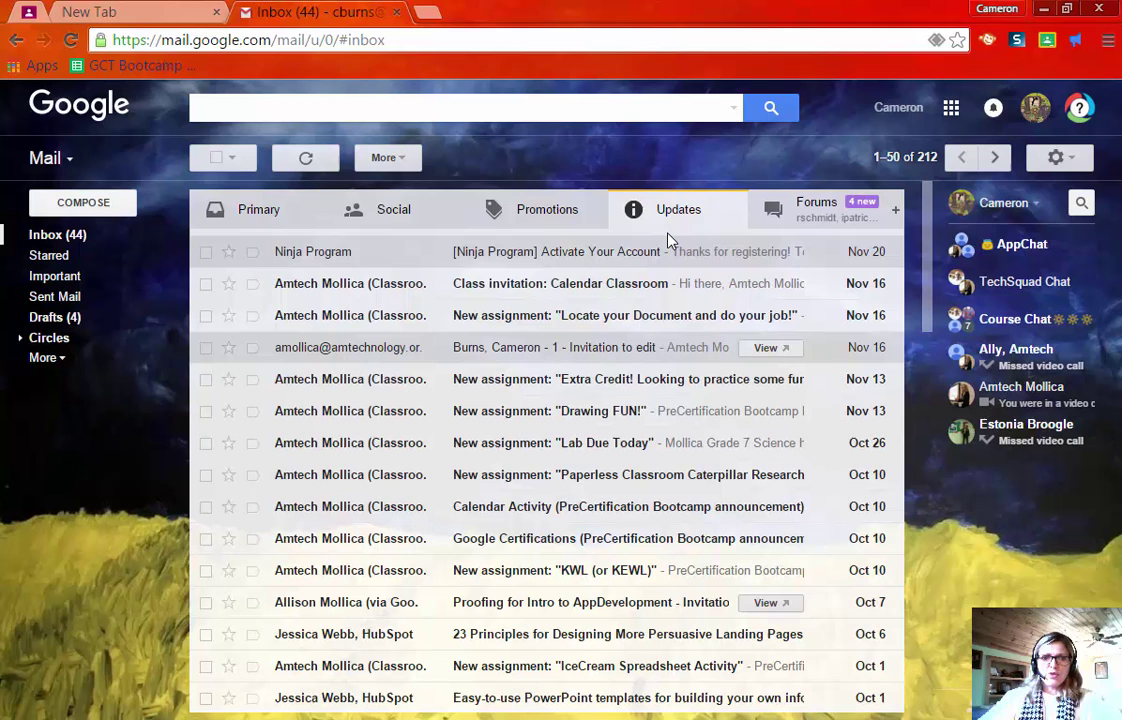
{"action": "left_click", "coordinate": [302, 158]}
{"action": "left_click", "coordinate": [215, 212]}
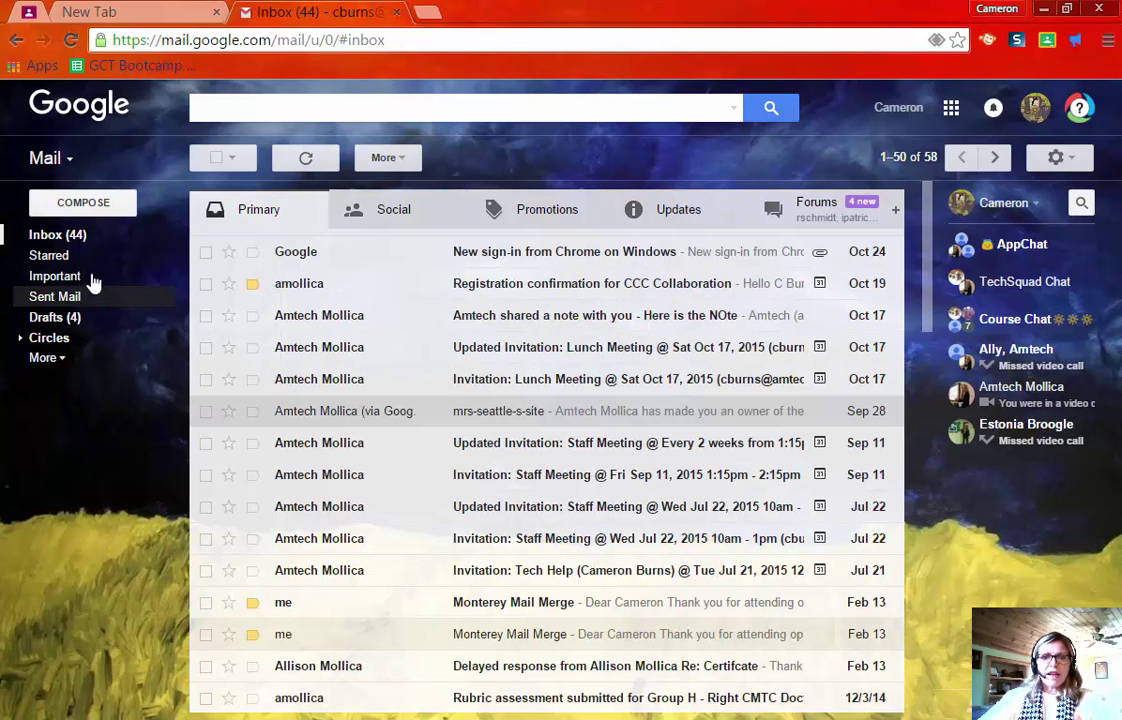
{"action": "left_click", "coordinate": [951, 110]}
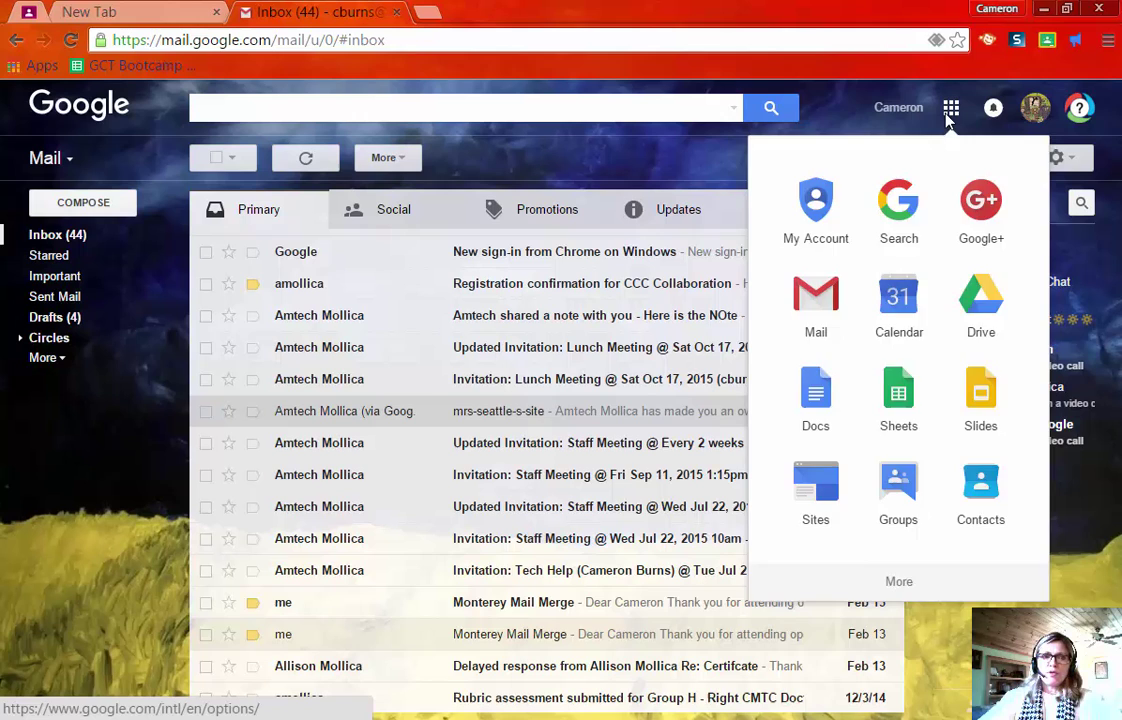
{"action": "left_click", "coordinate": [813, 480]}
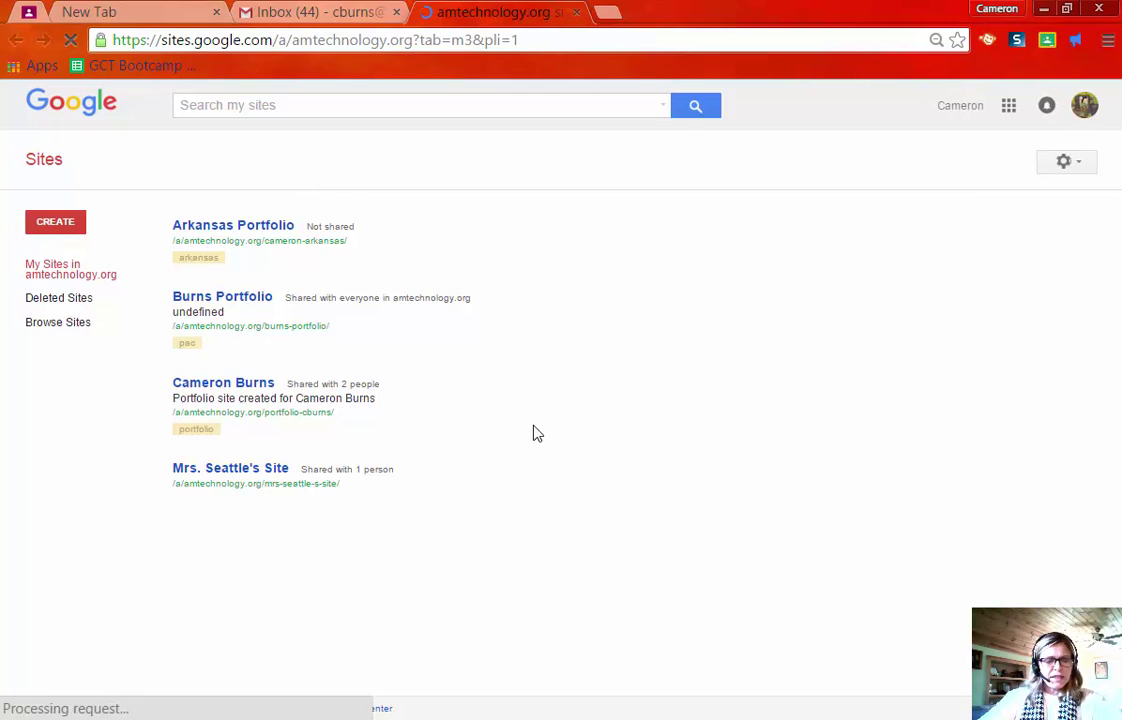
Step: Open Burns Portfolio from the student's My Sites, then bring back the teacher's Sharing and Permissions window
{"action": "left_click", "coordinate": [221, 302]}
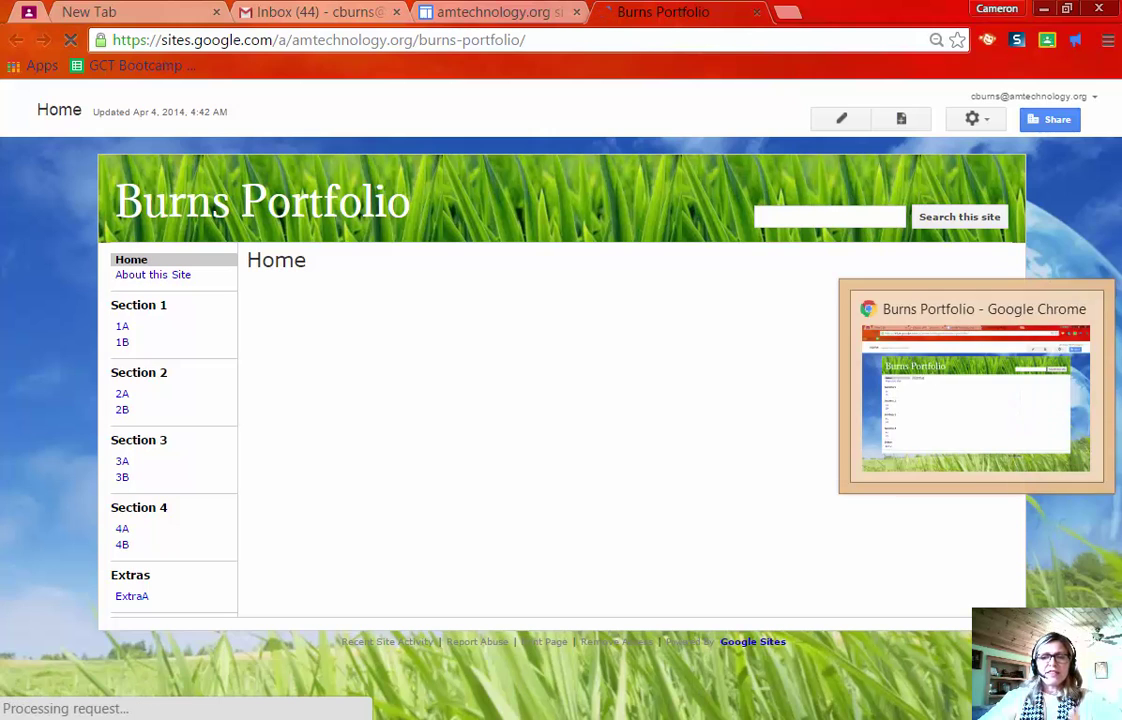
{"action": "mouse_move", "coordinate": [1121, 282]}
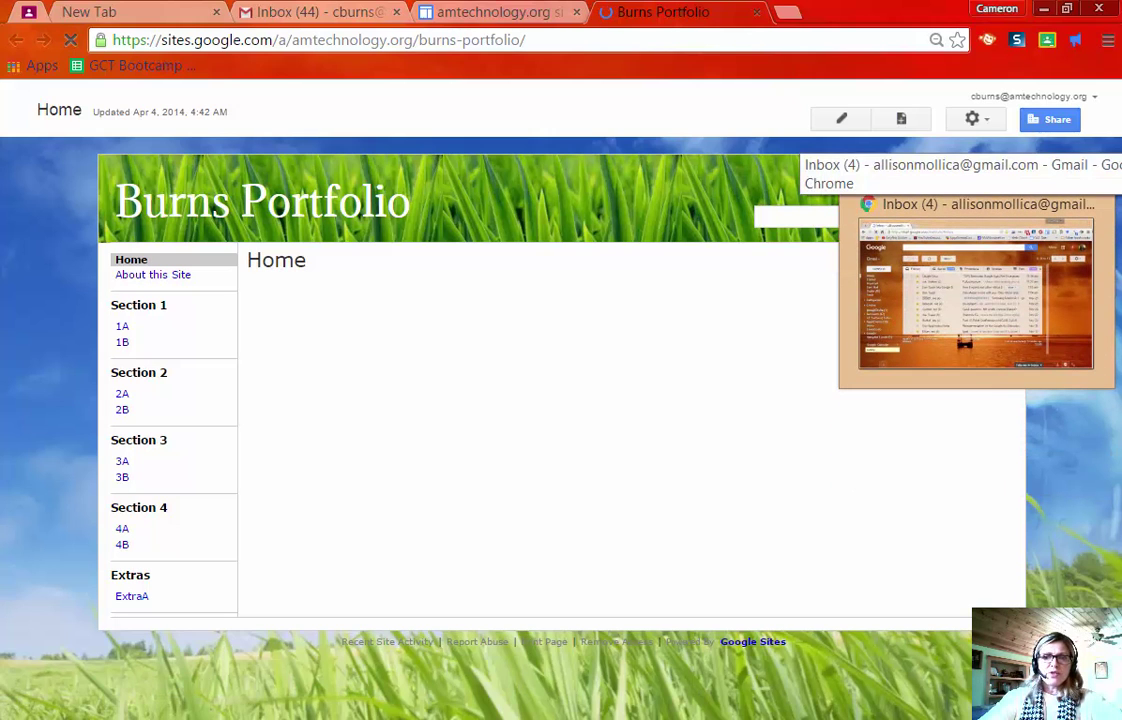
{"action": "mouse_move", "coordinate": [1121, 228]}
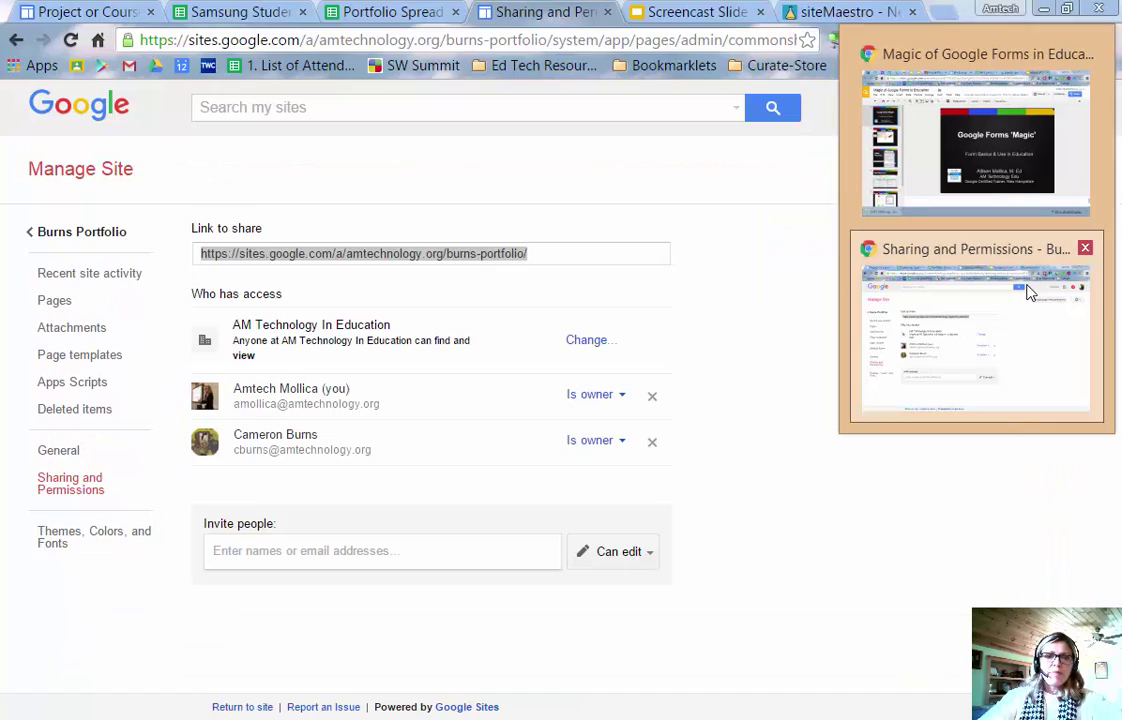
{"action": "left_click", "coordinate": [975, 330]}
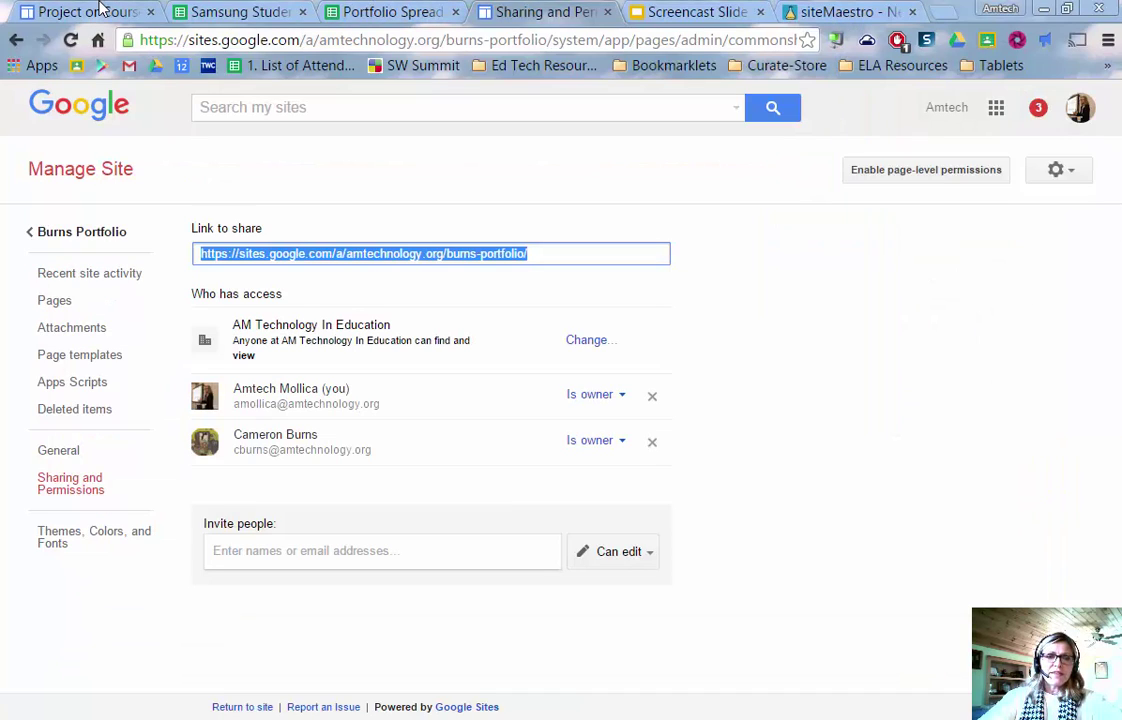
Step: Back in the Portfolio Spreadsheet, open siteMaestro's Site Management Tools and its Select option list
{"action": "left_click", "coordinate": [385, 12]}
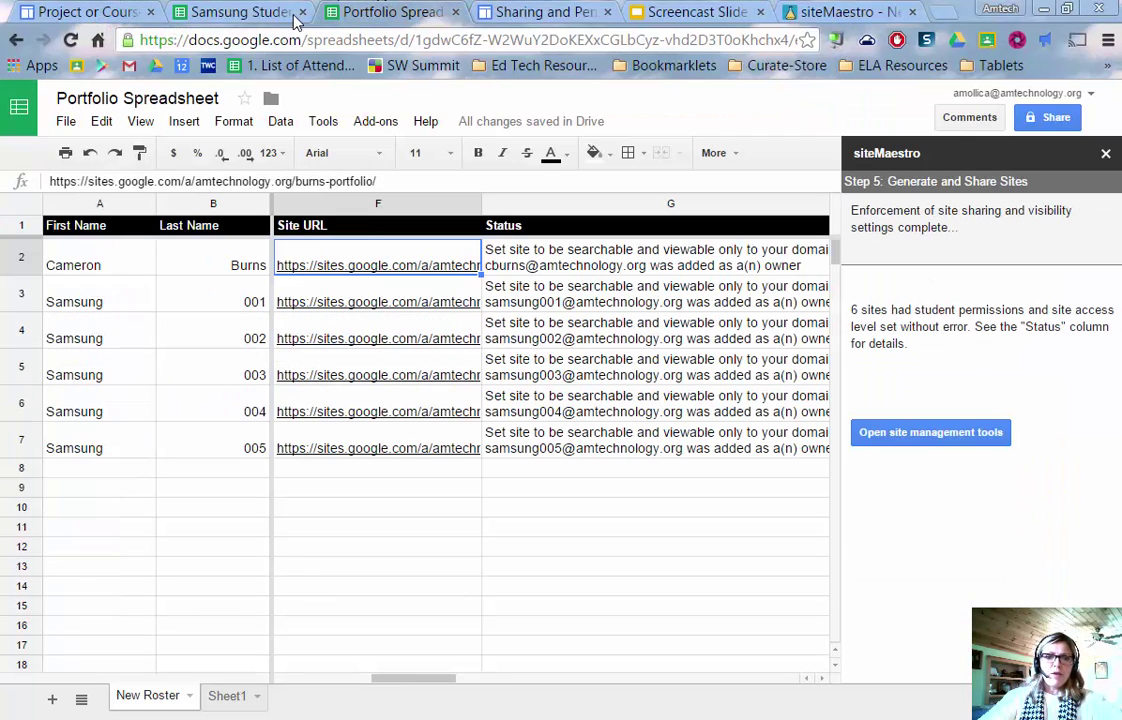
{"action": "left_click", "coordinate": [960, 435]}
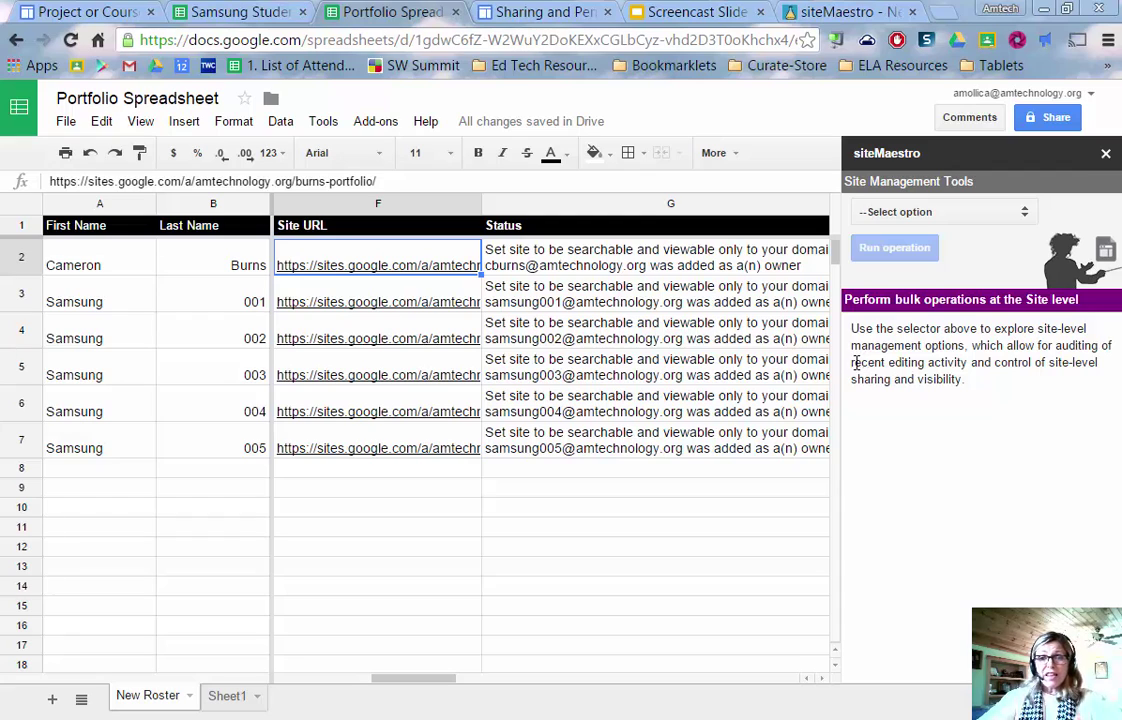
{"action": "left_click", "coordinate": [389, 250]}
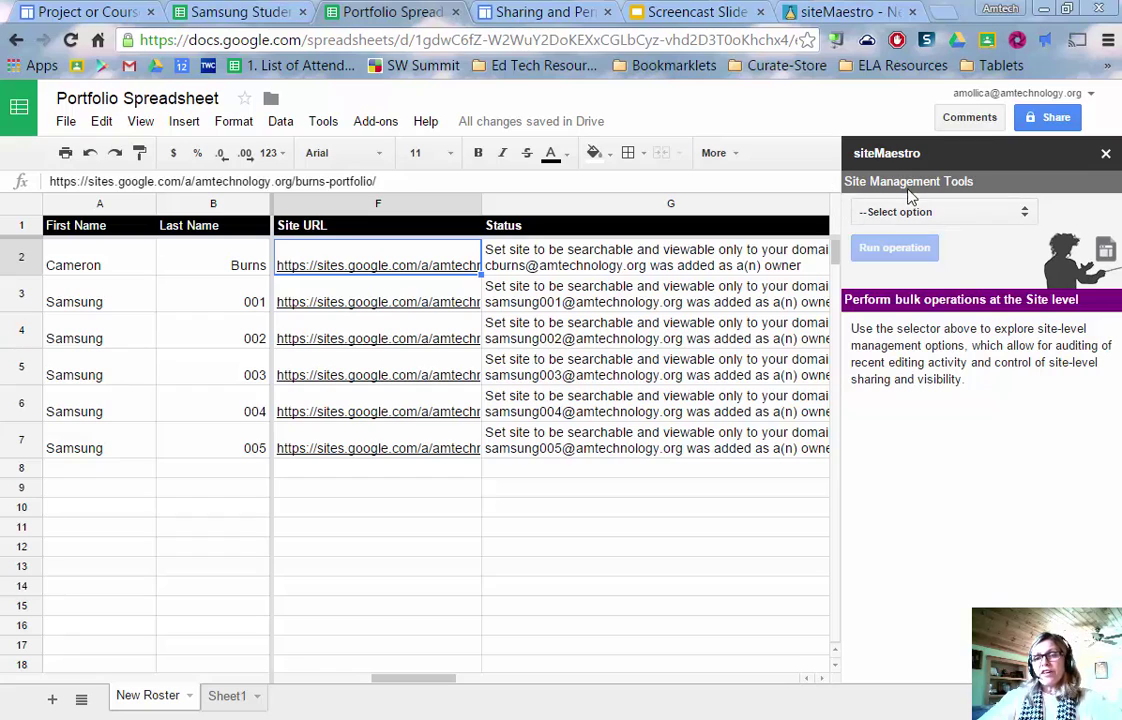
{"action": "left_click", "coordinate": [950, 213]}
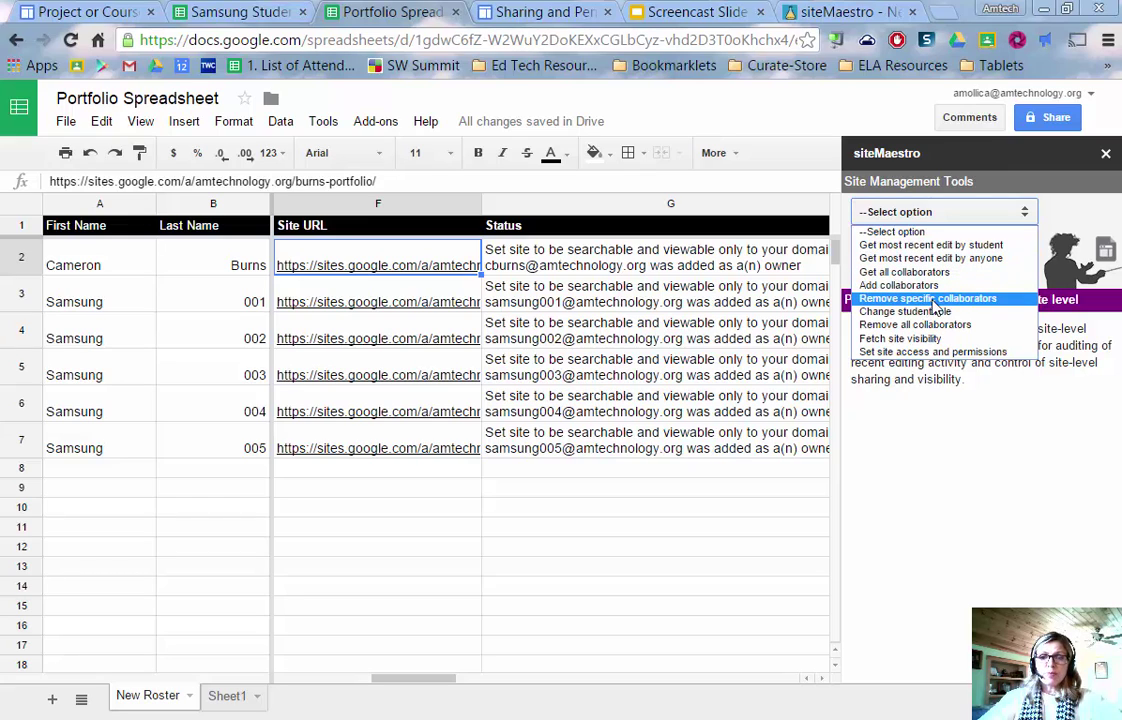
Step: Choose 'Change student role', review the Owner/Editor/Viewer/No Access choices, then switch to the Site Maestro slides
{"action": "left_click", "coordinate": [938, 312]}
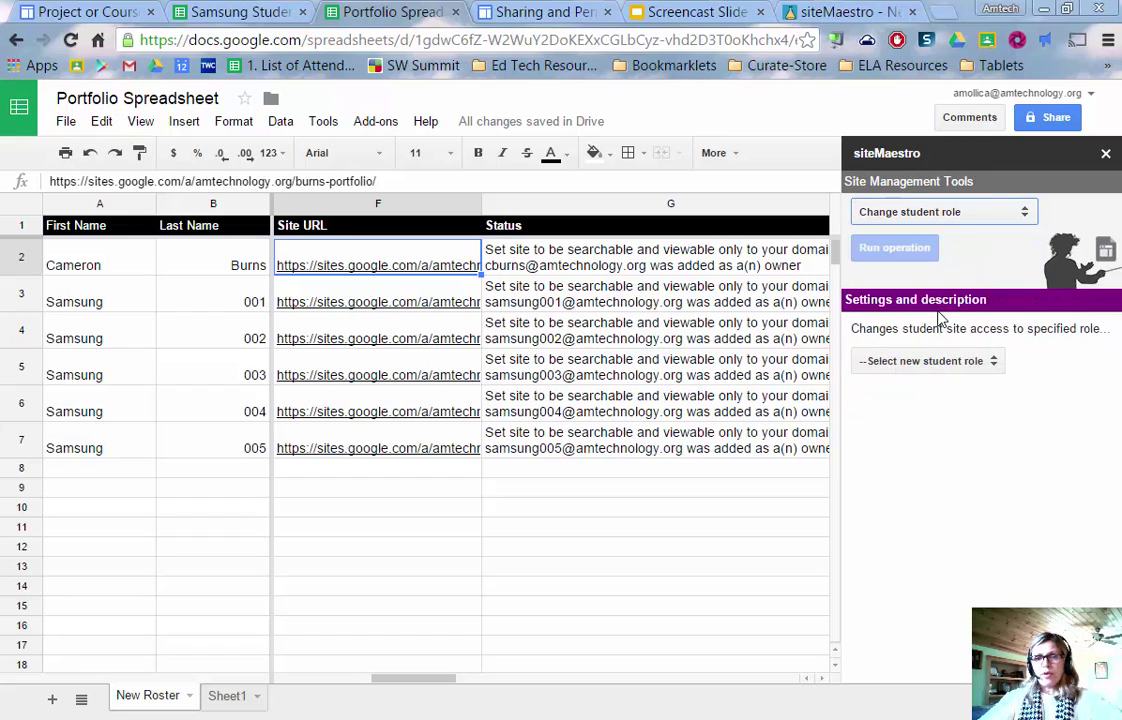
{"action": "left_click", "coordinate": [963, 361]}
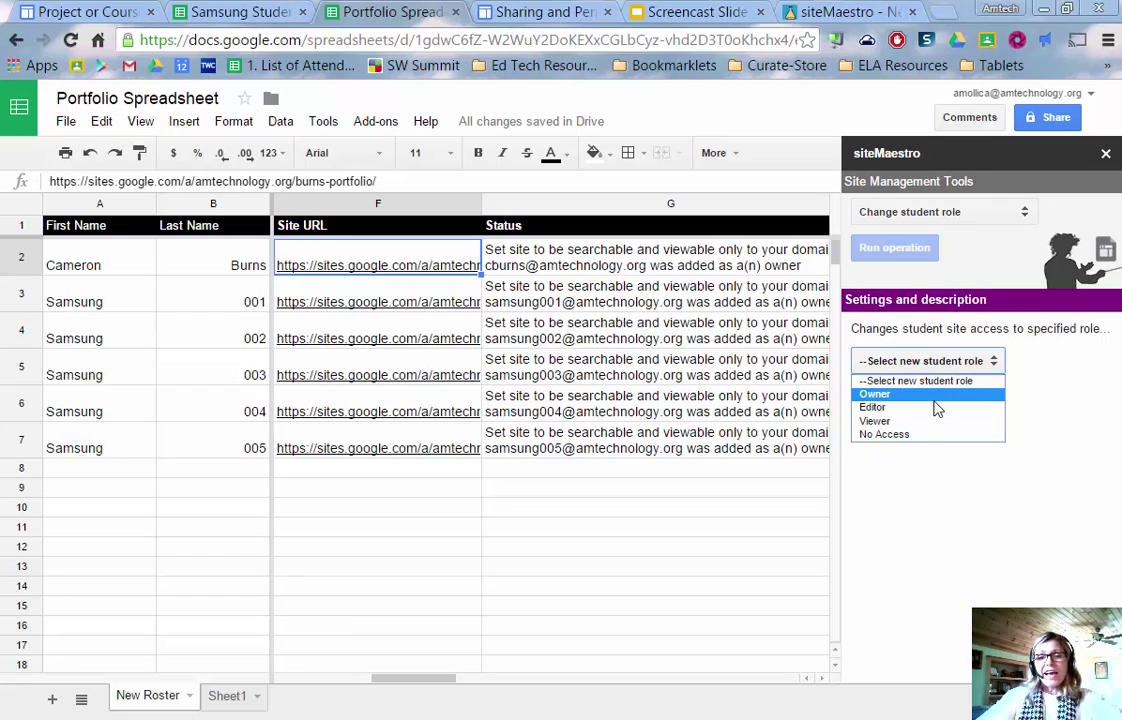
{"action": "left_click", "coordinate": [905, 213]}
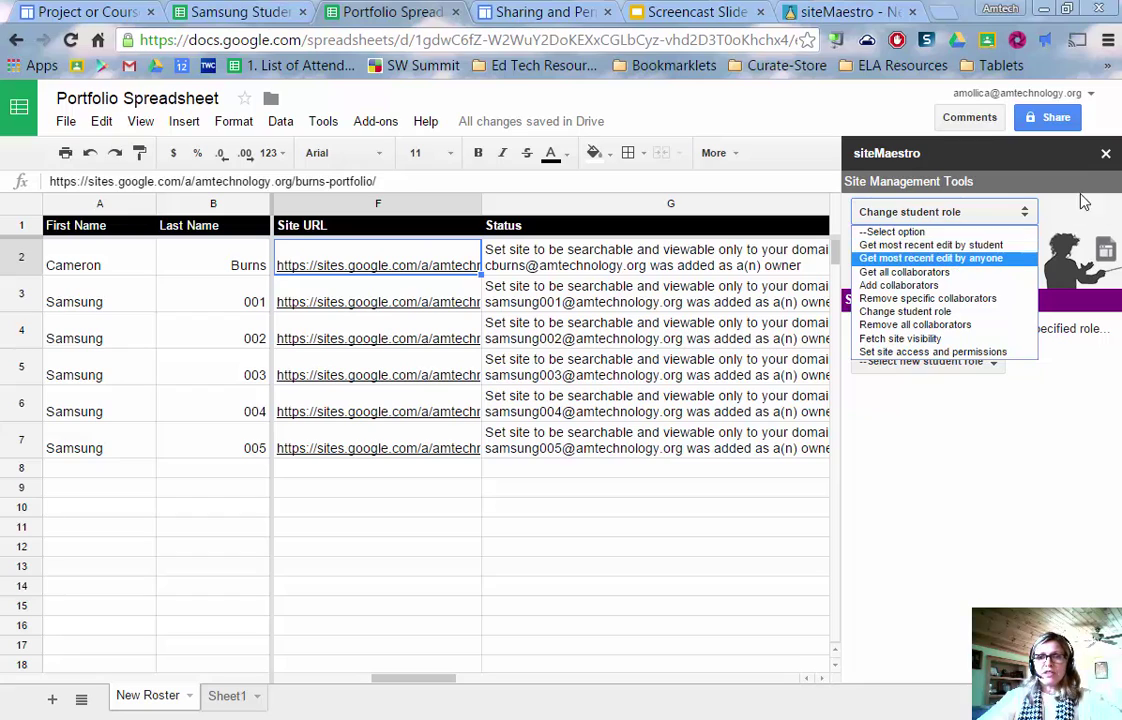
{"action": "left_click", "coordinate": [905, 311]}
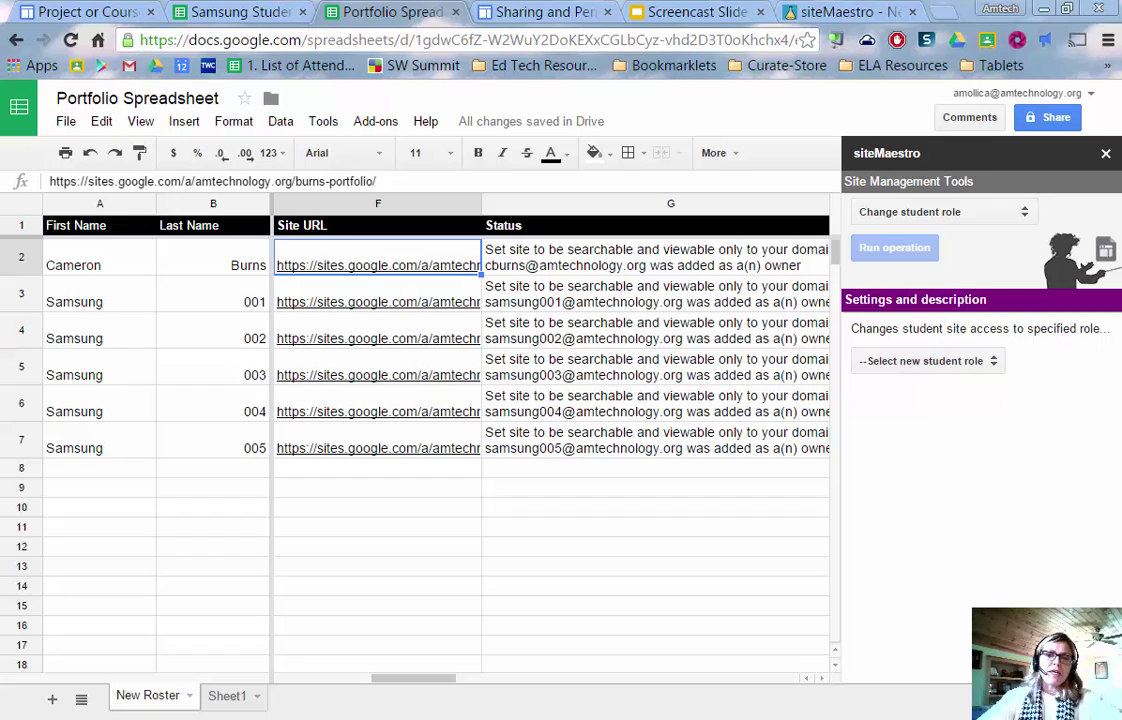
{"action": "left_click", "coordinate": [1108, 155]}
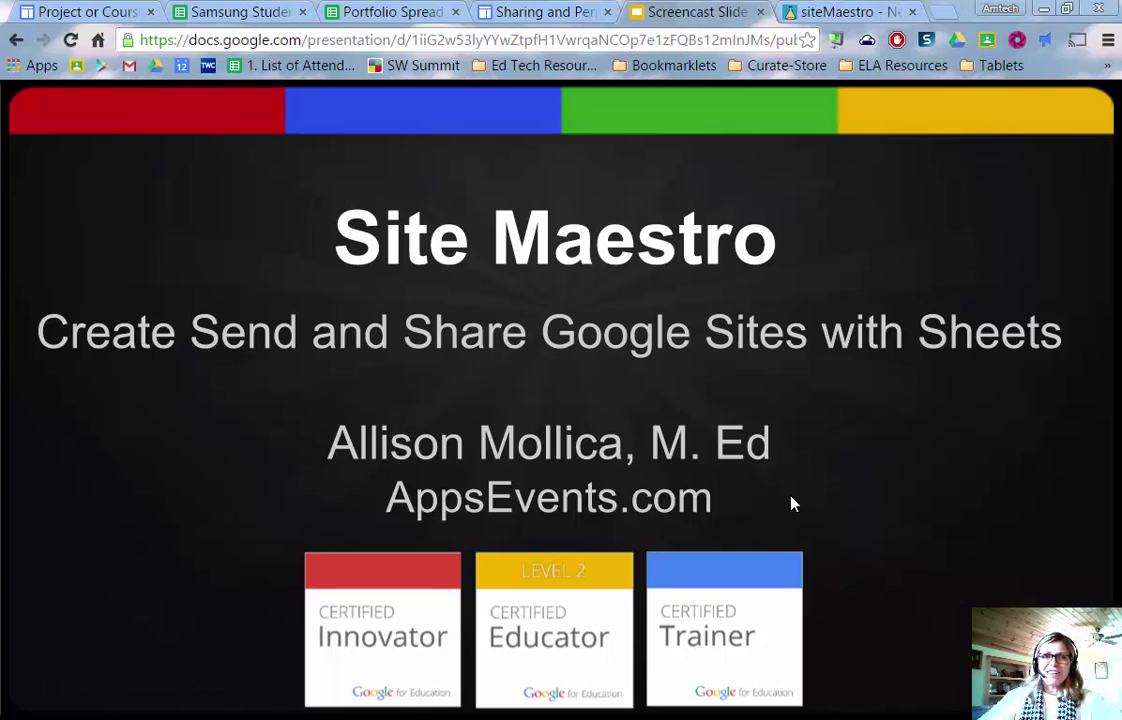
{"action": "key", "text": "alt+p"}
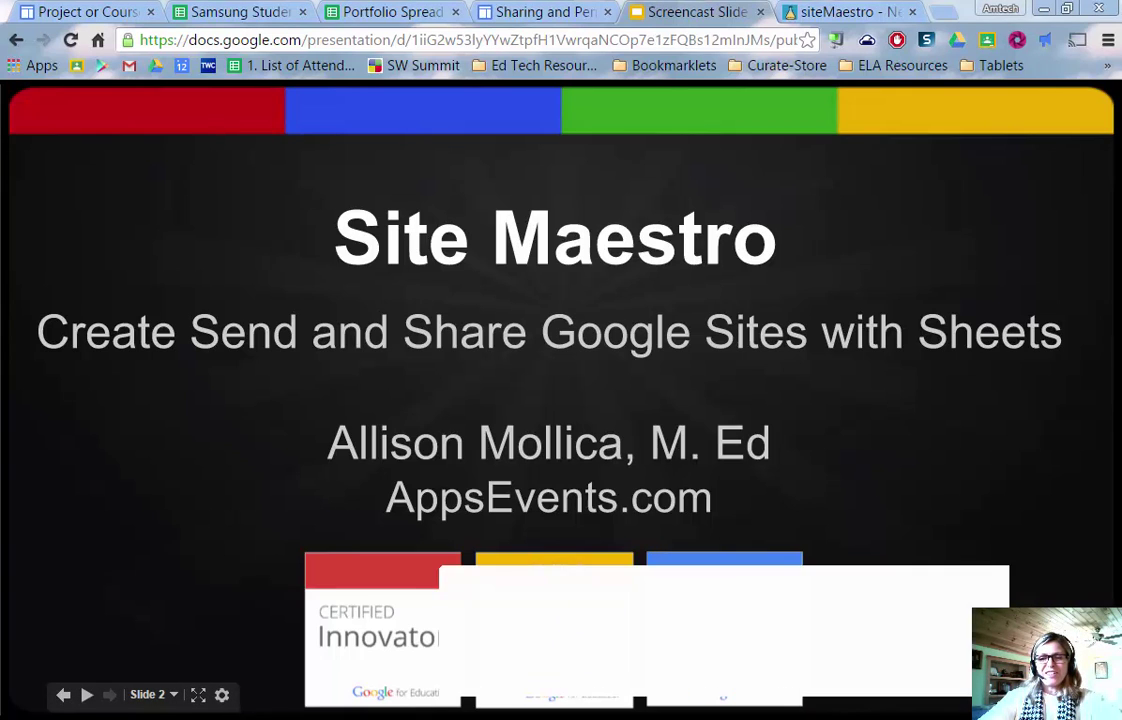